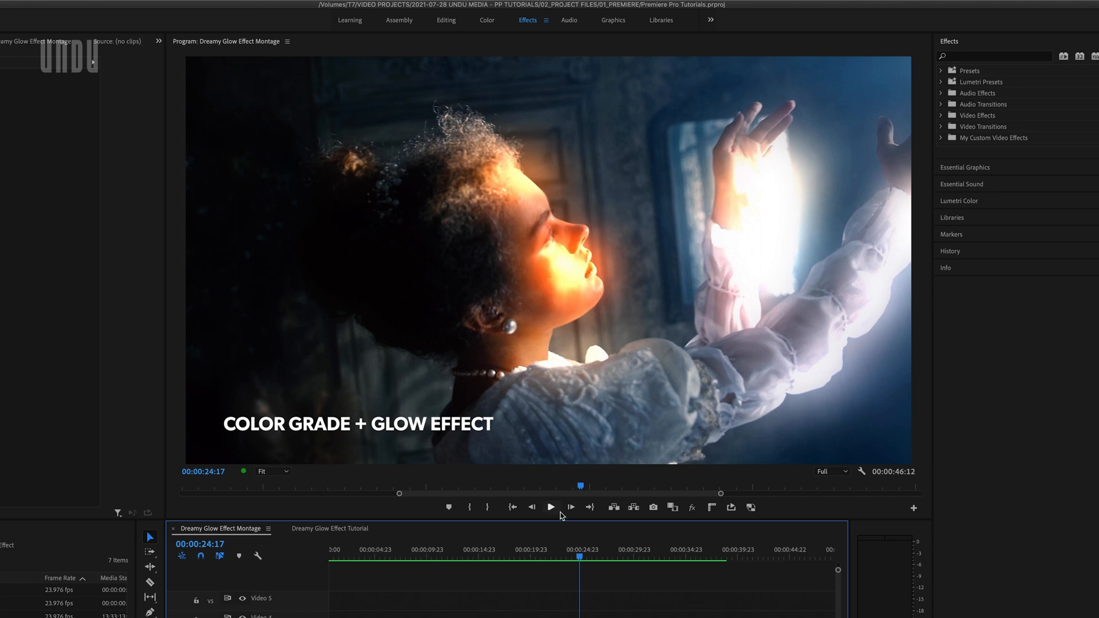
# Open the Dreamy Glow Effect Tutorial sequence and preview the Woman Dancing and Woman in Hammock clips
pyautogui.click(553, 555)
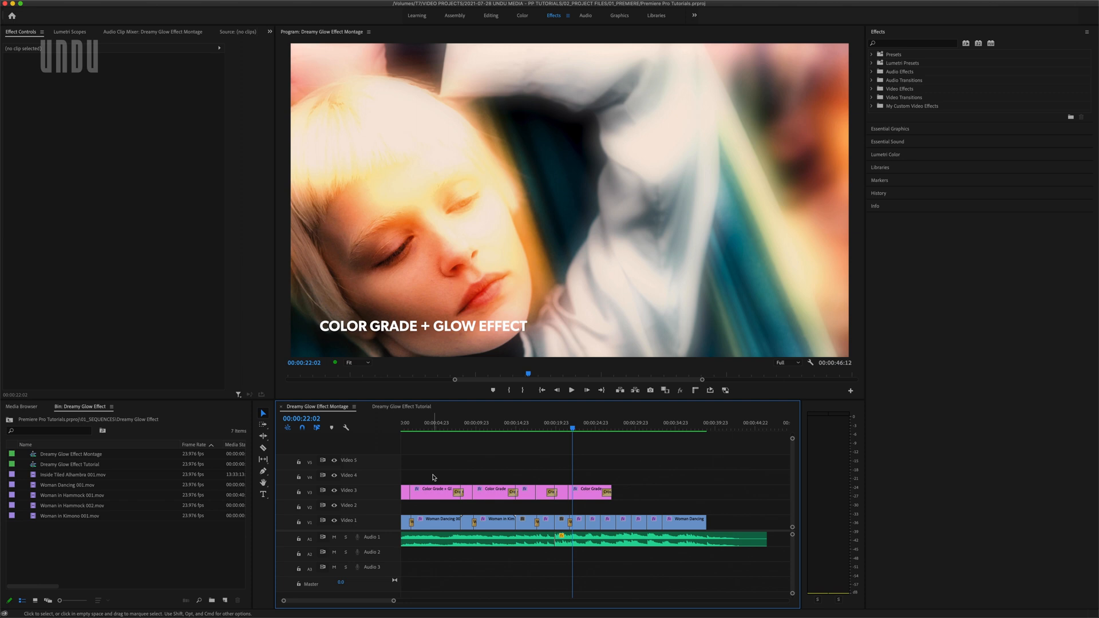
pyautogui.press('Home')
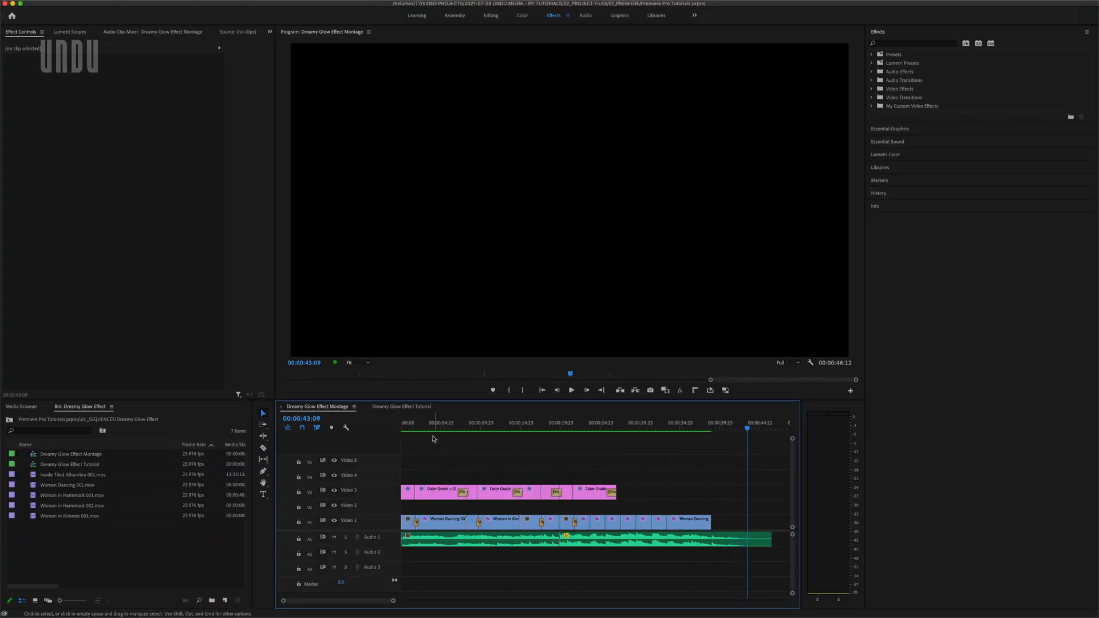
pyautogui.click(408, 407)
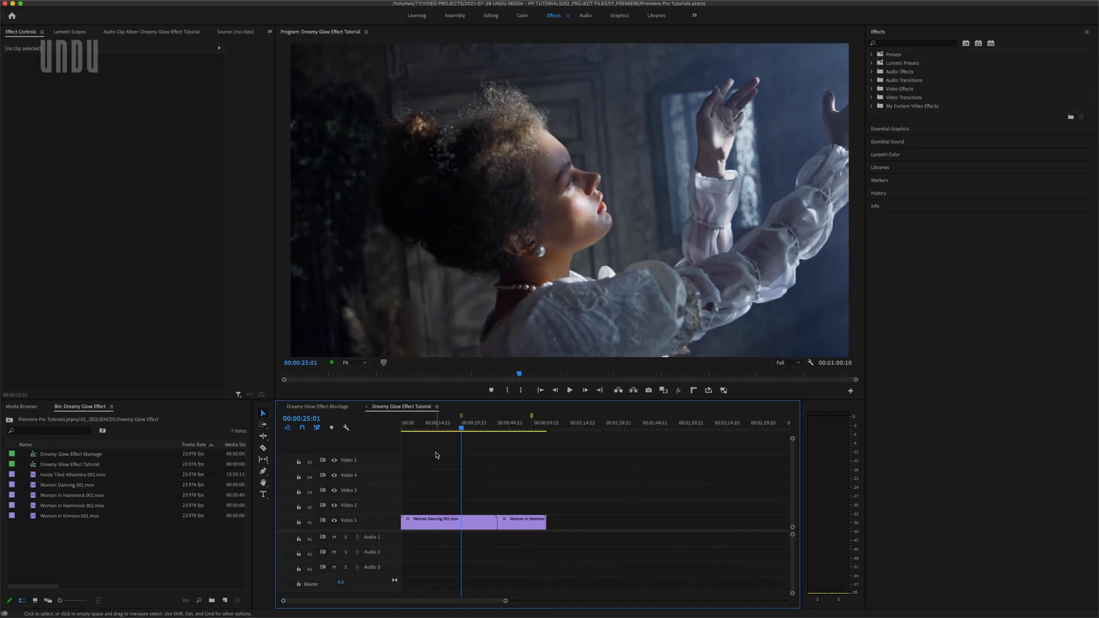
pyautogui.press('space')
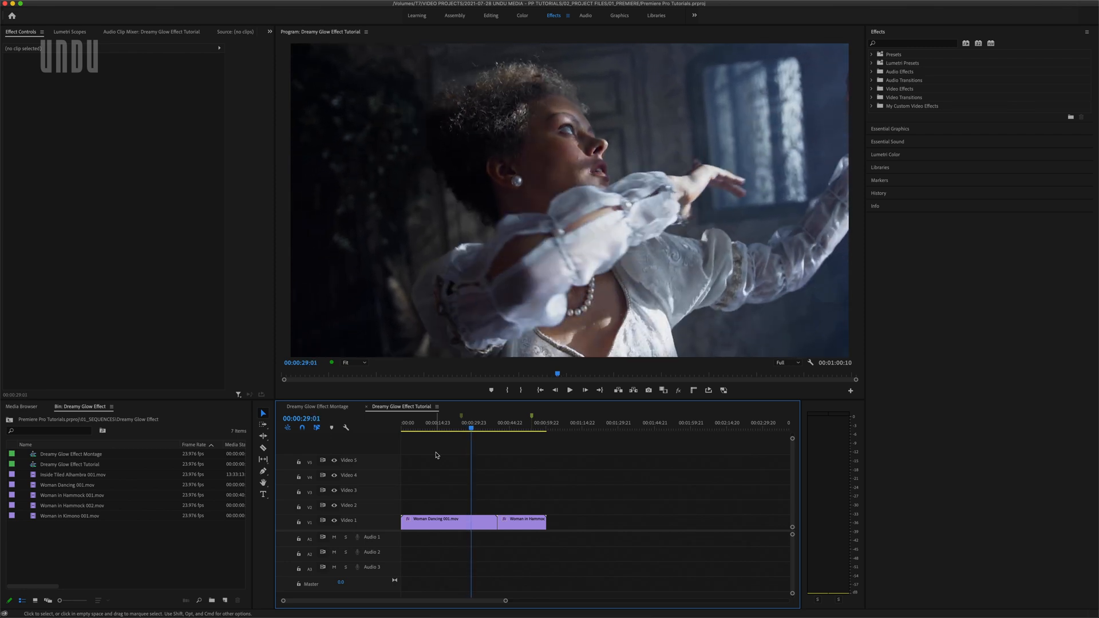
pyautogui.press('Down')
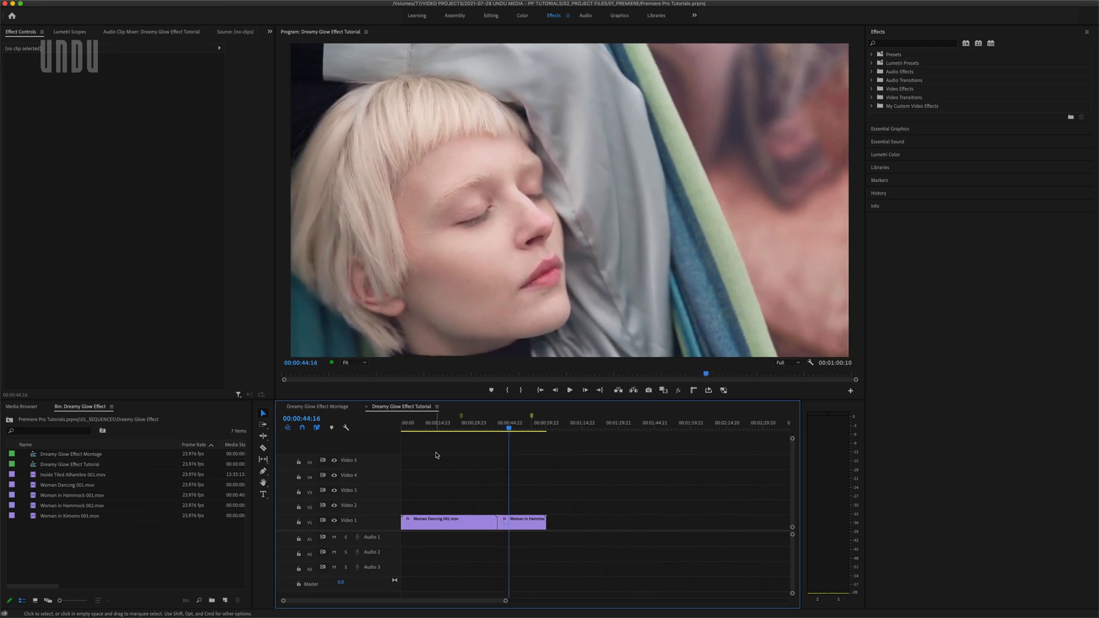
# Enable the Lumetri Color effect on the Woman in Hammock clip and on the Woman Dancing clip
pyautogui.click(520, 522)
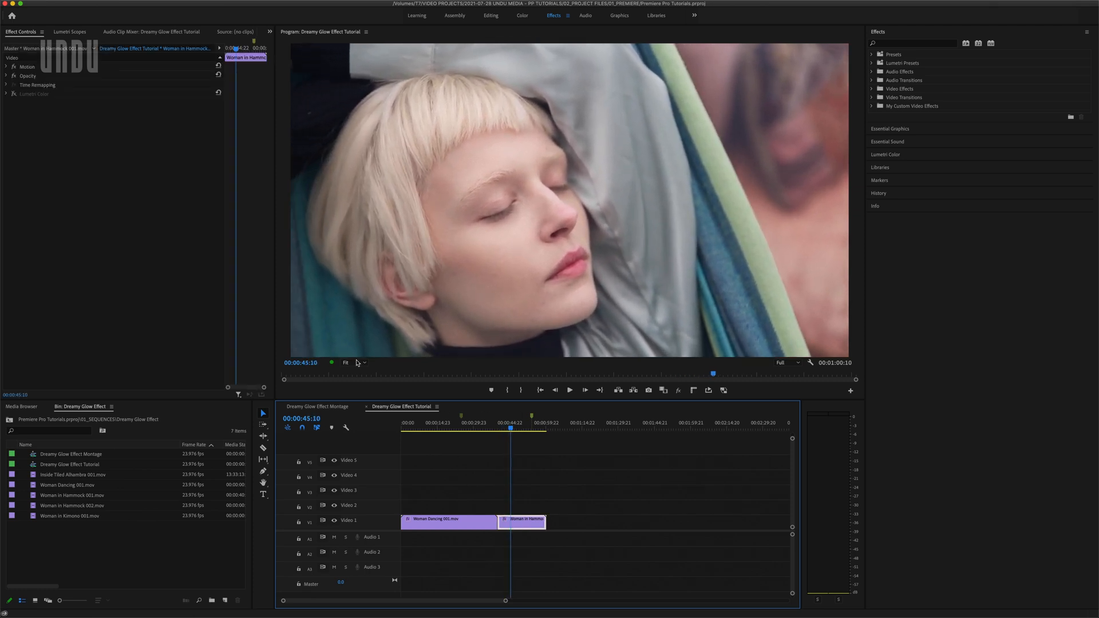
pyautogui.click(15, 94)
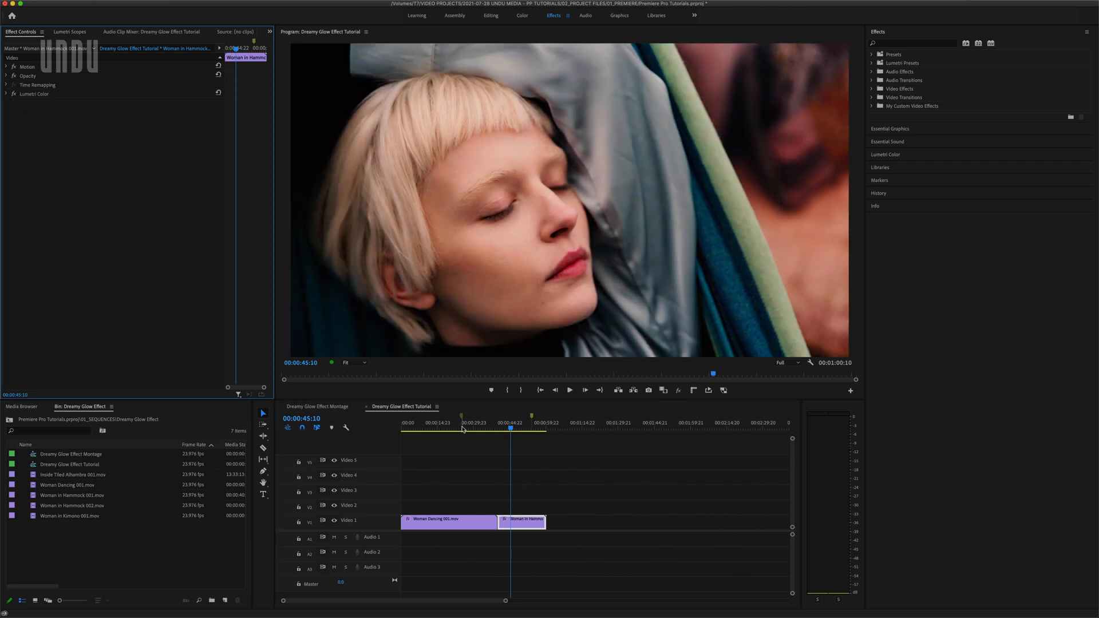
pyautogui.click(461, 428)
pyautogui.click(452, 522)
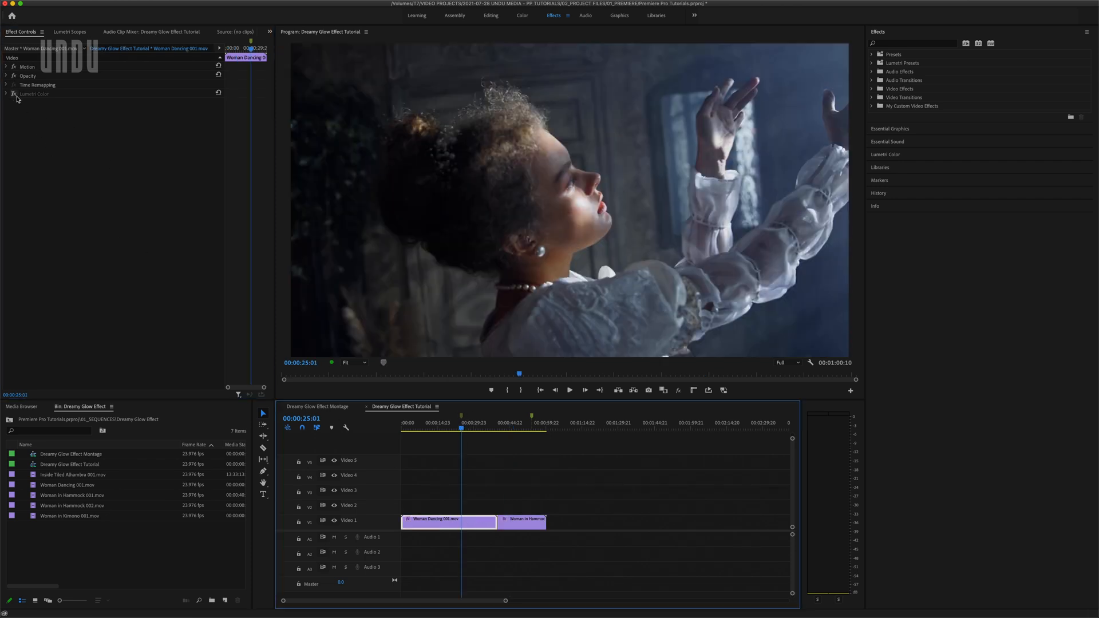
pyautogui.click(15, 94)
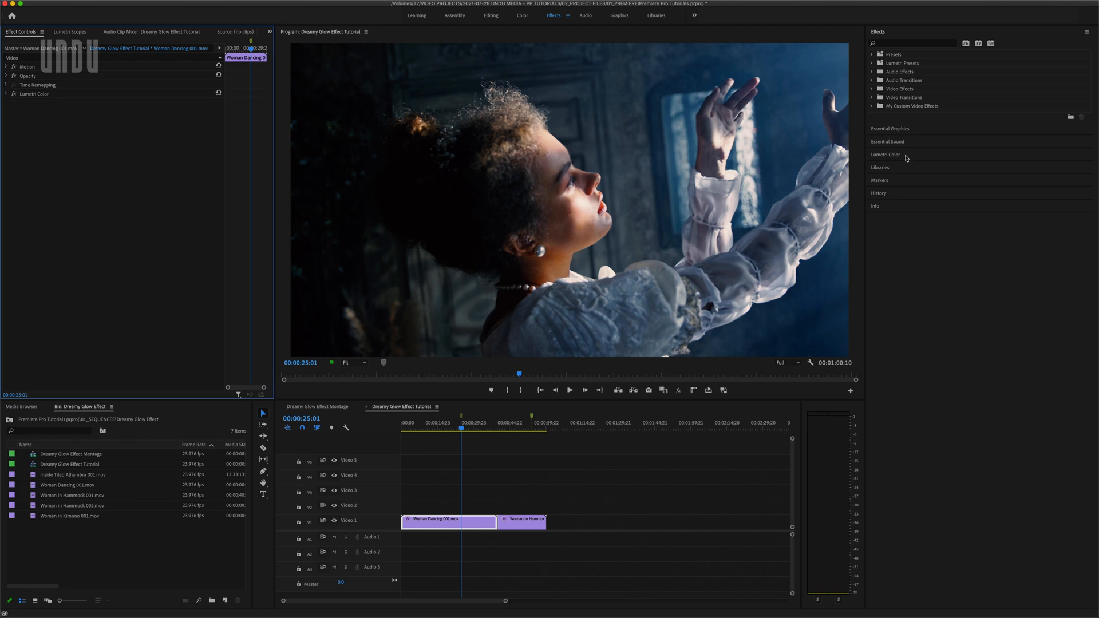
# Review the Creative look and Basic Correction settings of the Woman Dancing clip's Lumetri Color grade
pyautogui.click(900, 156)
pyautogui.click(896, 128)
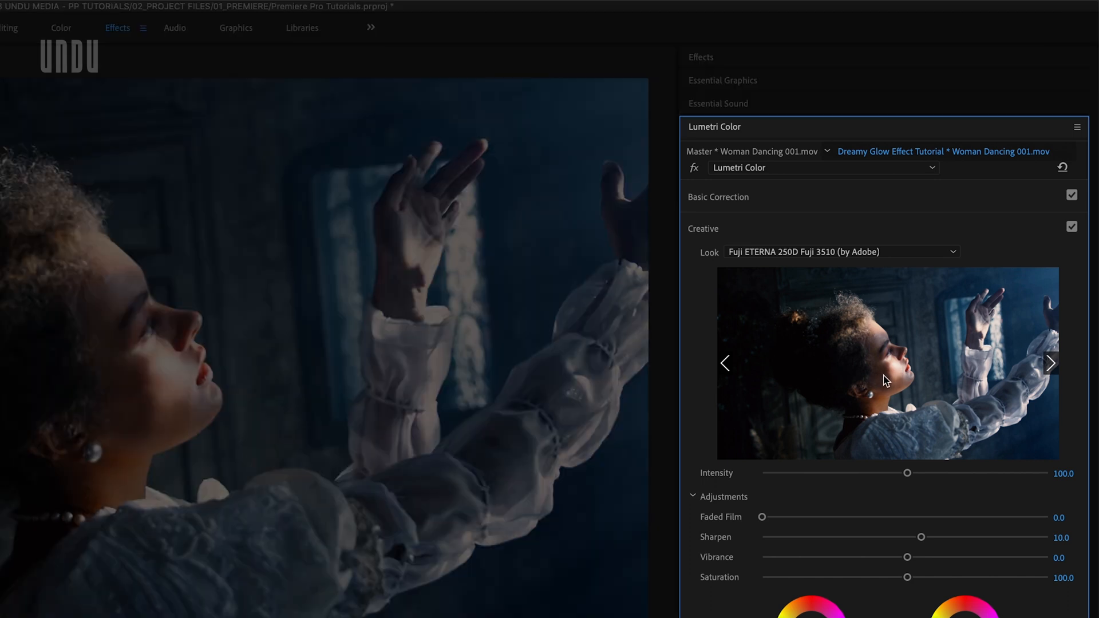
pyautogui.click(774, 200)
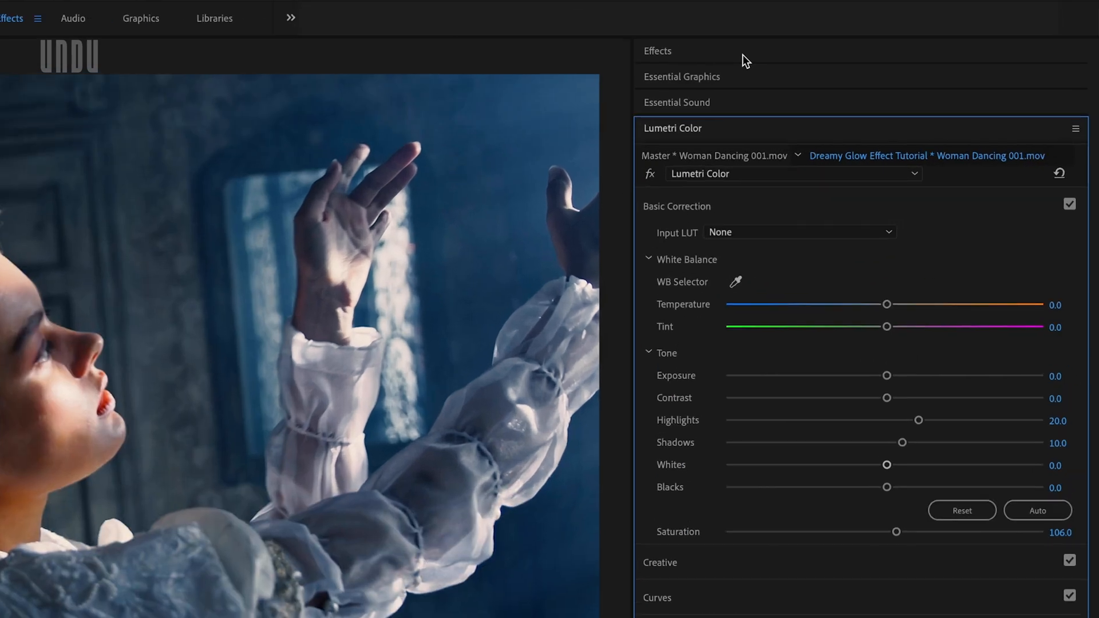
# Search the effects for "vr glow" and apply VR Glow to the Woman Dancing 001.mov clip
pyautogui.click(743, 54)
pyautogui.click(707, 71)
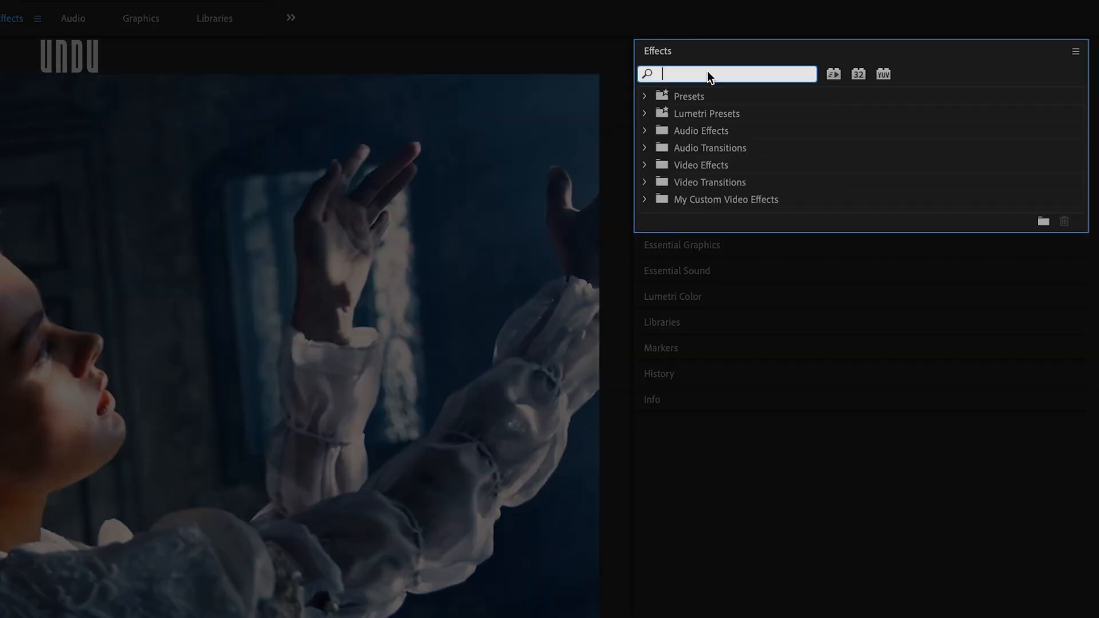
pyautogui.write('vr glow')
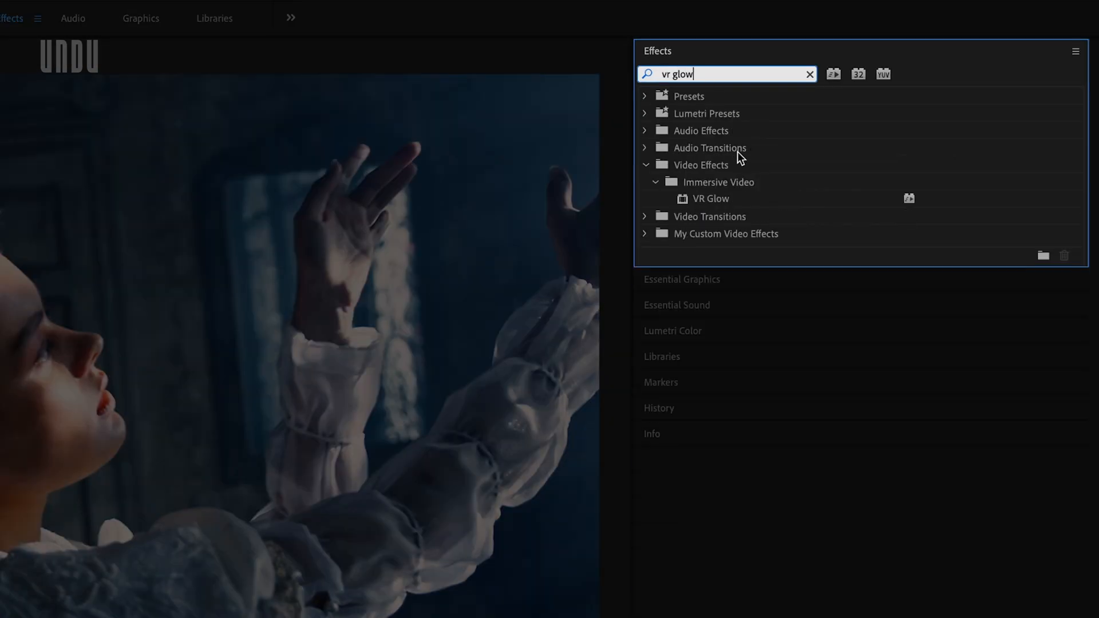
pyautogui.moveTo(725, 200); pyautogui.dragTo(484, 523)
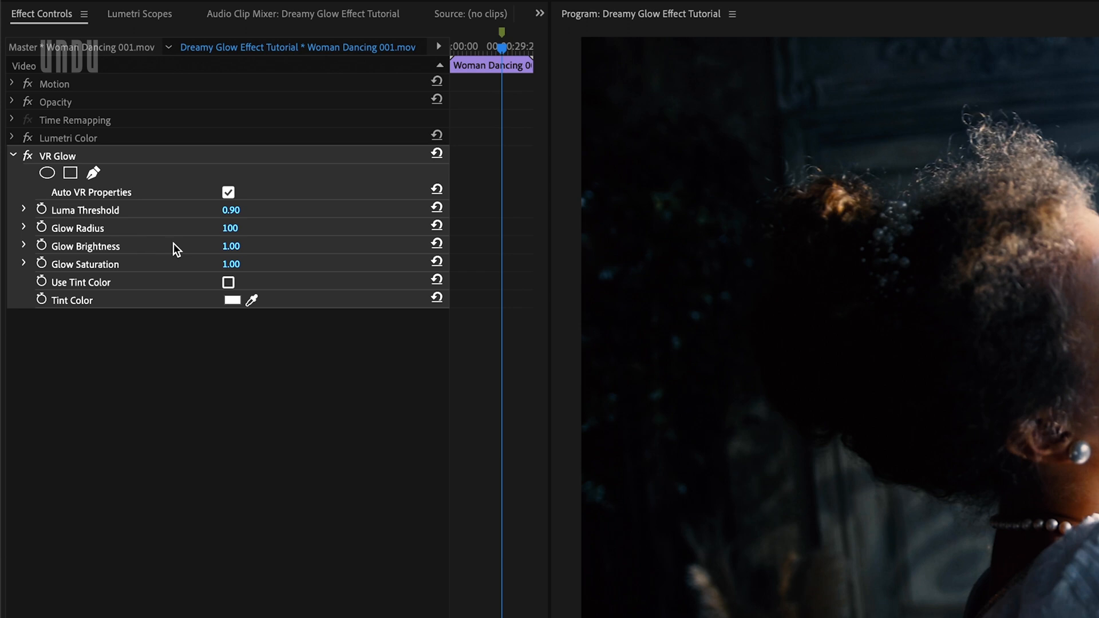
# Set the VR Glow Luma Threshold to 0.64 and the Glow Radius to about 257
pyautogui.click(24, 208)
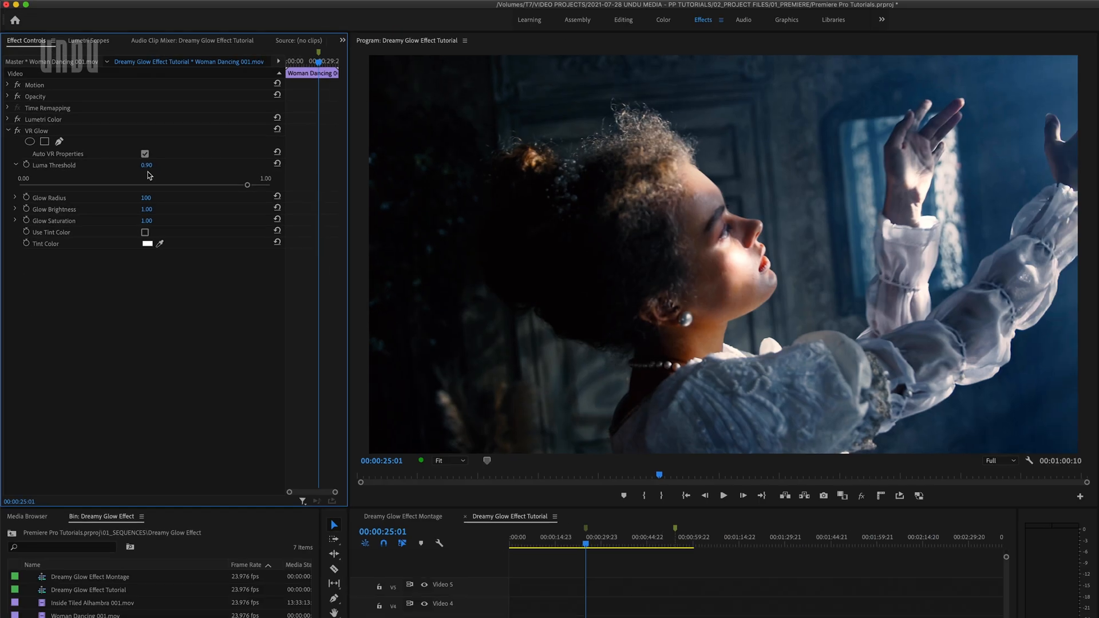
pyautogui.moveTo(247, 185); pyautogui.dragTo(155, 187)
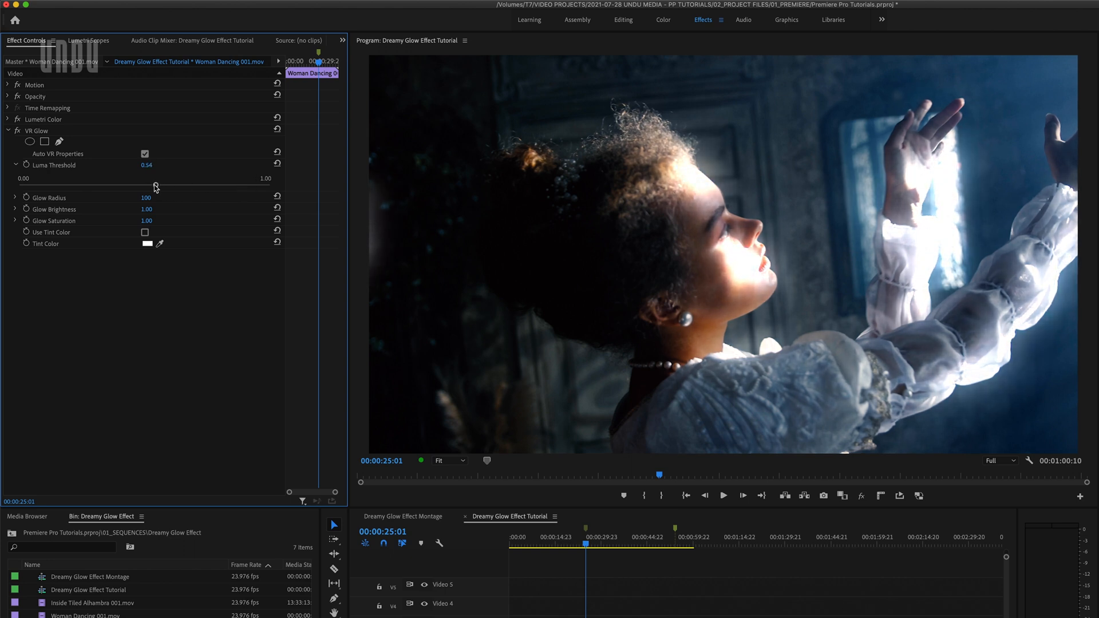
pyautogui.moveTo(156, 187); pyautogui.dragTo(179, 189)
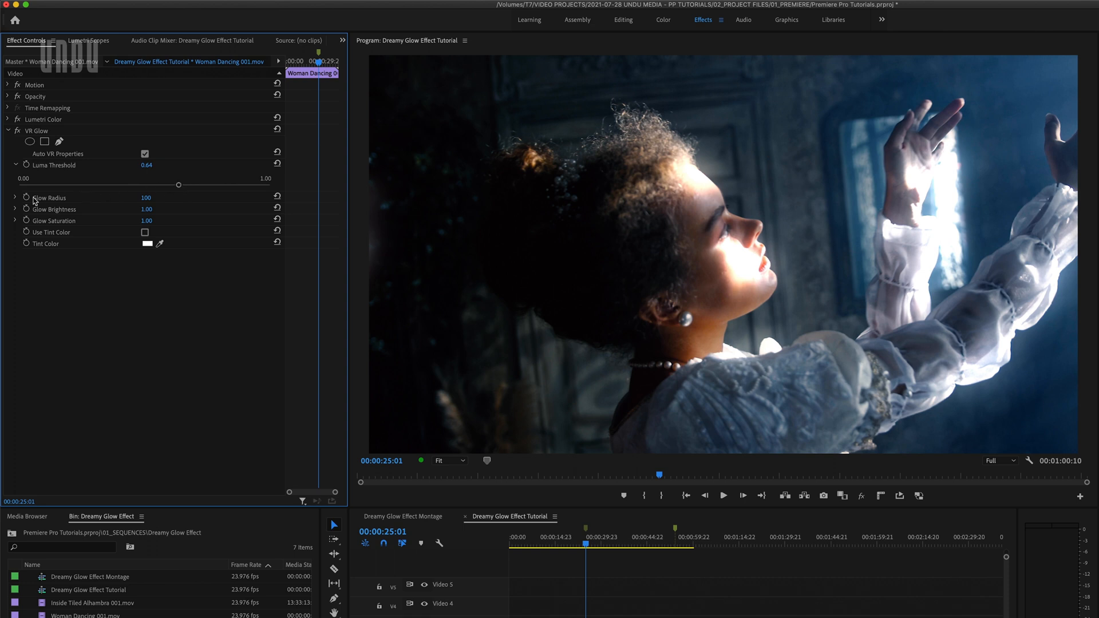
pyautogui.click(15, 198)
pyautogui.moveTo(82, 217); pyautogui.dragTo(180, 218)
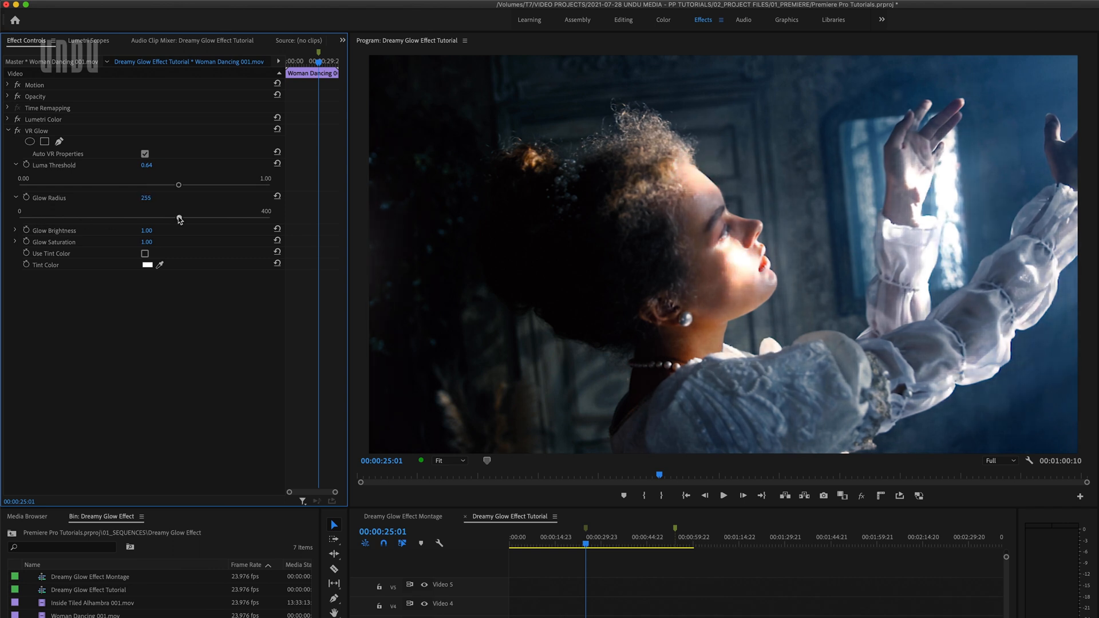
# Raise the Glow Brightness to about 4.40, try Glow Saturation at 0, and set it to about 8.81
pyautogui.click(16, 230)
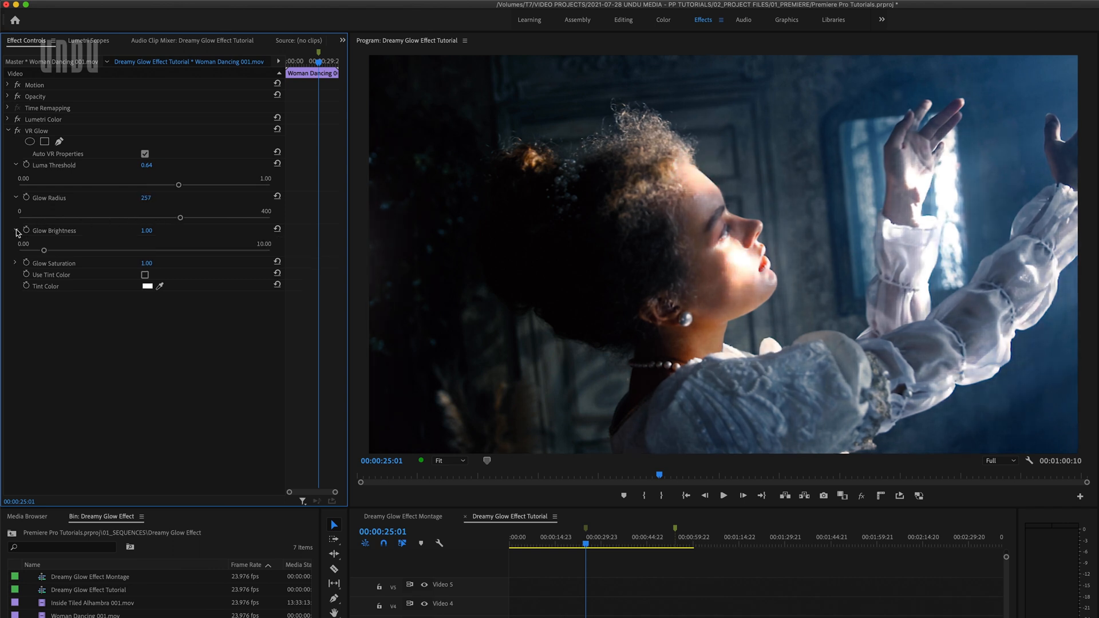
pyautogui.moveTo(44, 250); pyautogui.dragTo(130, 252)
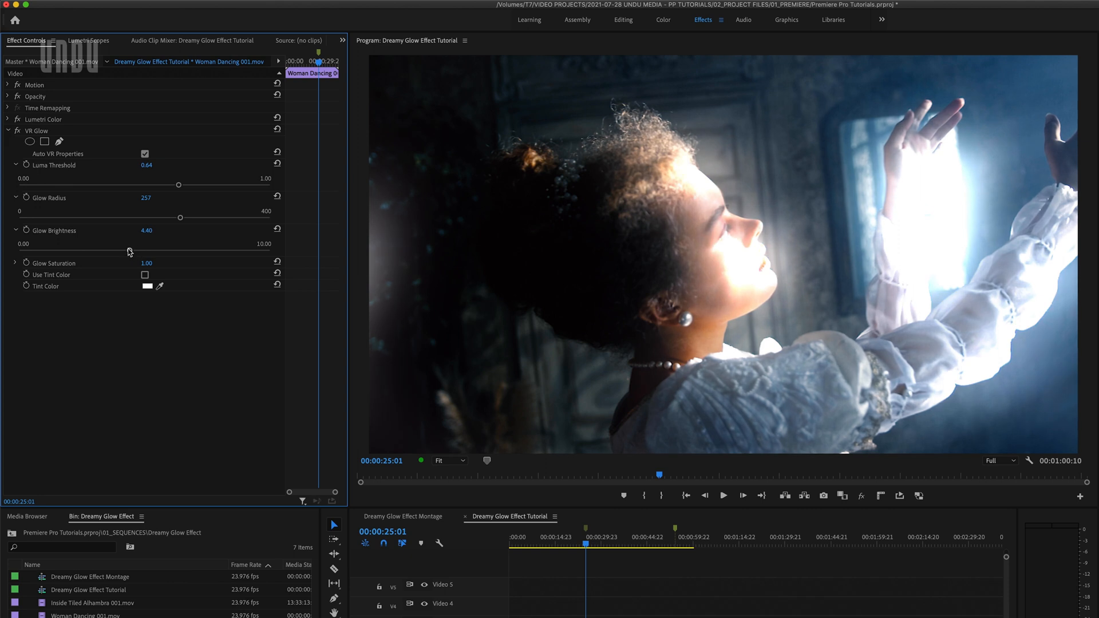
pyautogui.click(15, 263)
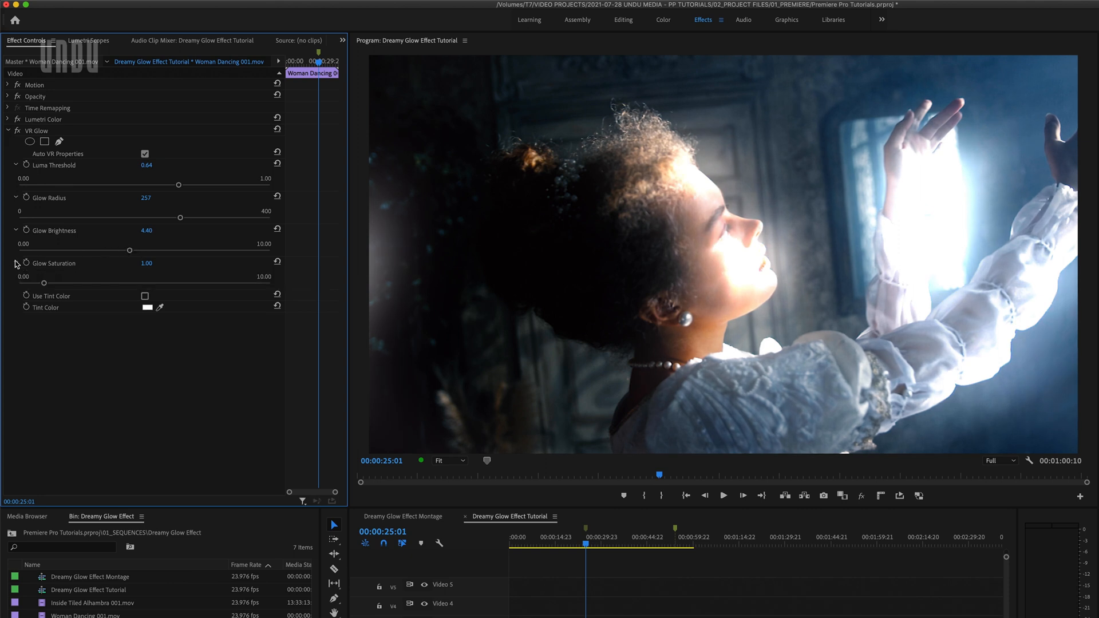
pyautogui.moveTo(44, 282); pyautogui.dragTo(20, 285)
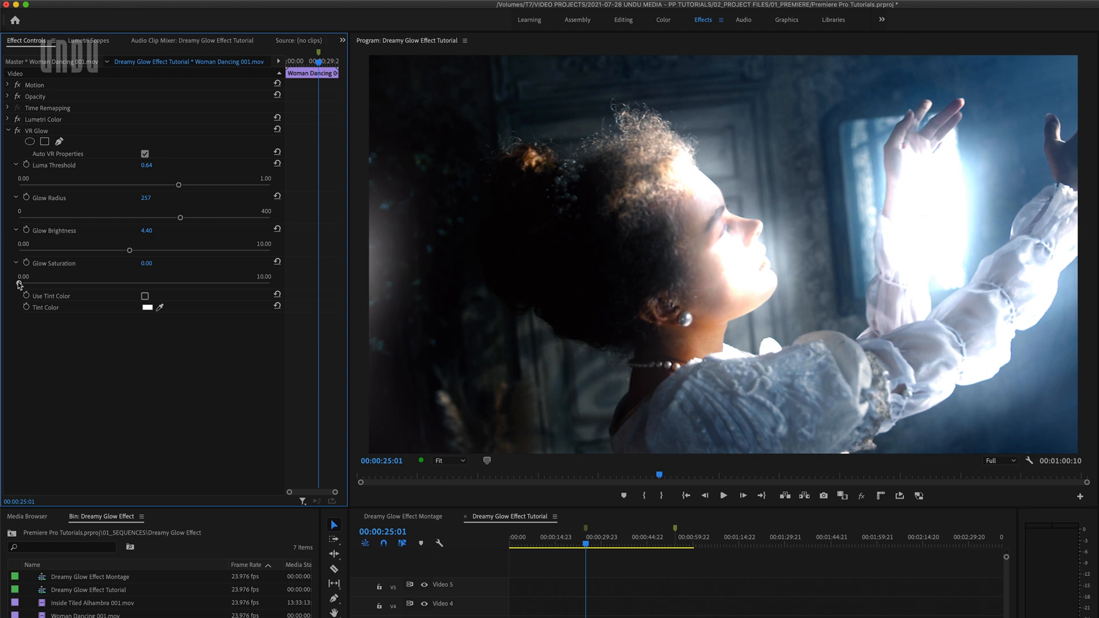
pyautogui.moveTo(19, 284); pyautogui.dragTo(240, 282)
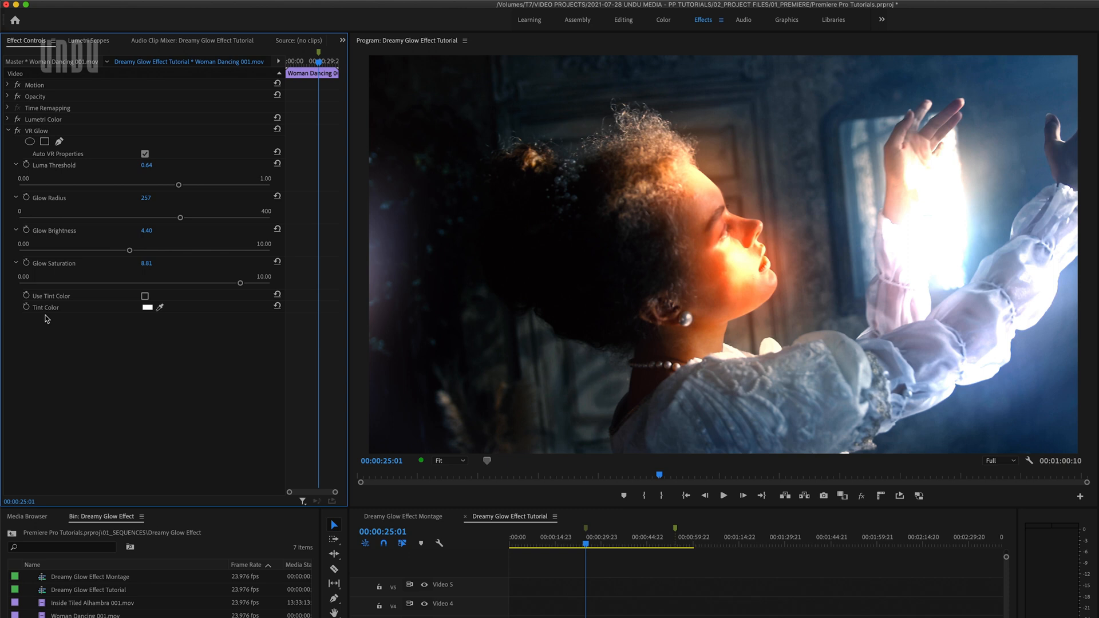
# Turn on Use Tint Color for the glow and set its tint to a bright magenta with hue 295°
pyautogui.click(145, 297)
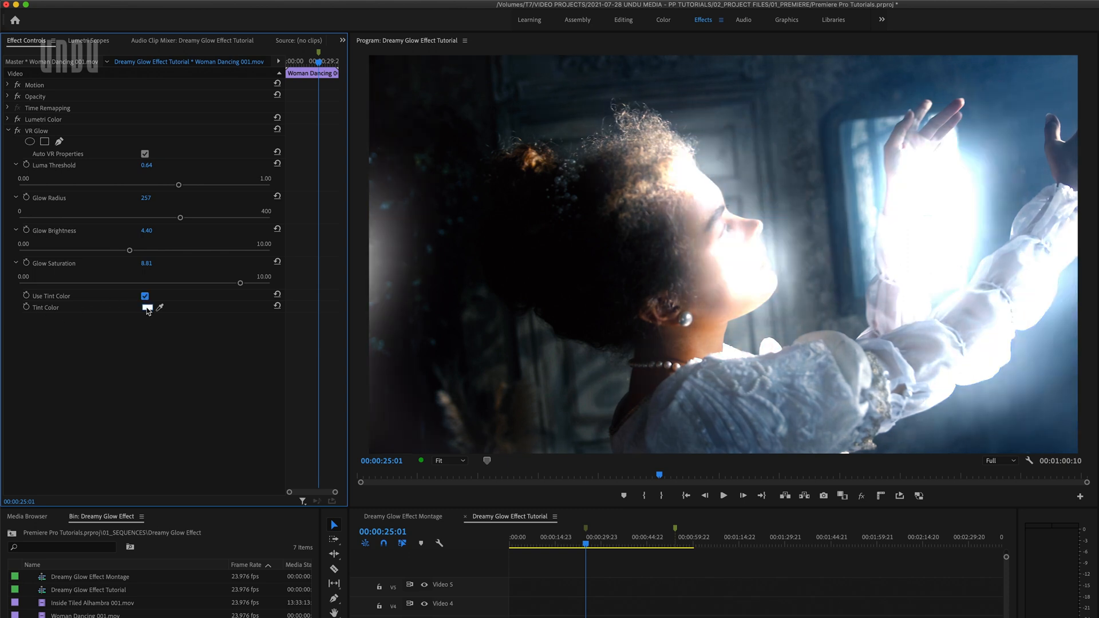
pyautogui.click(147, 308)
pyautogui.click(357, 395)
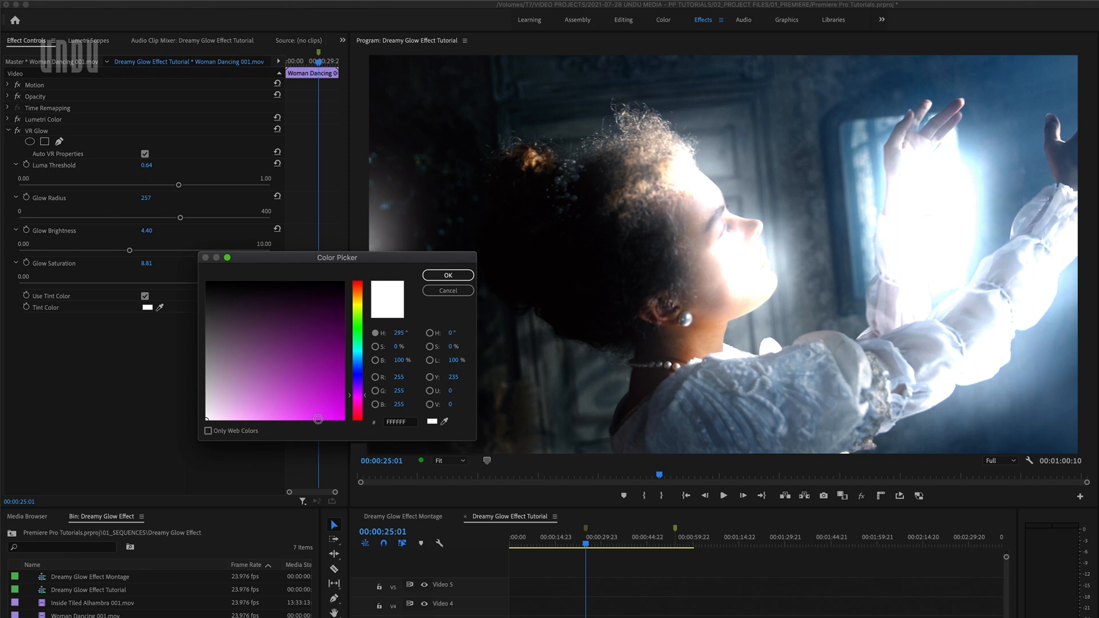
pyautogui.click(319, 418)
pyautogui.click(430, 277)
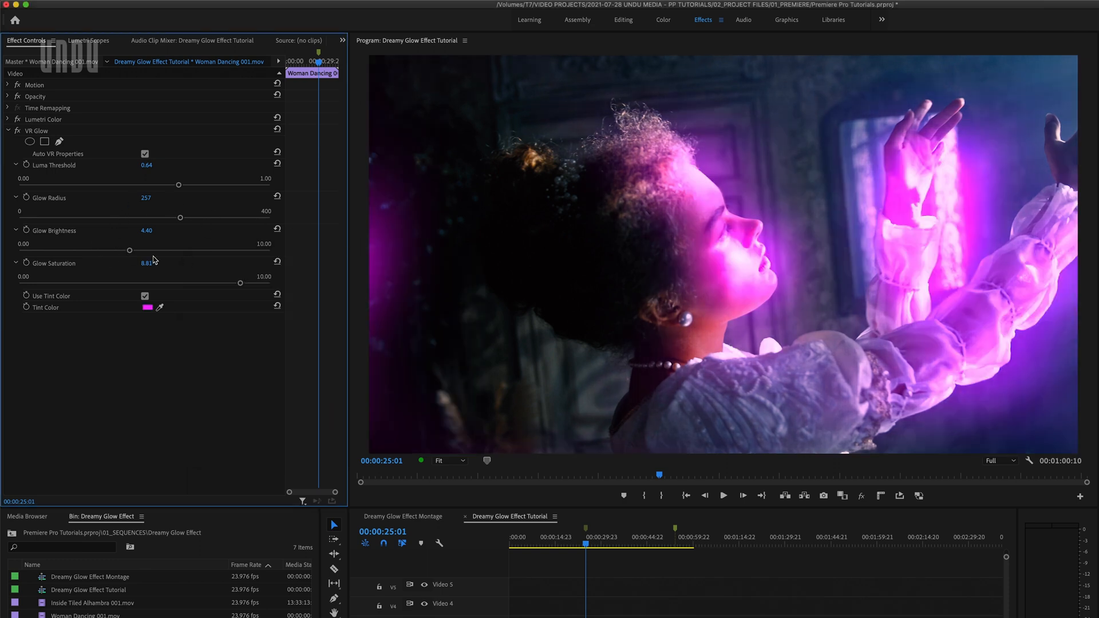
# Change the glow's tint color to cyan, 2FEBFE
pyautogui.click(147, 307)
pyautogui.moveTo(357, 401); pyautogui.dragTo(357, 351)
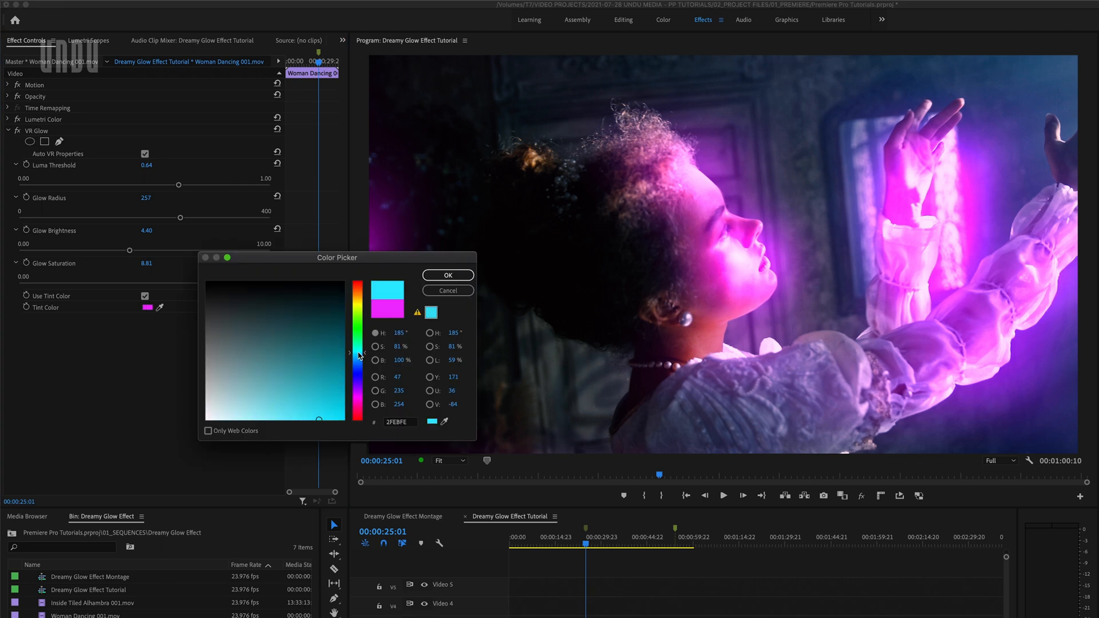
pyautogui.click(437, 276)
# Adjust the glow to Luma Threshold 0.72, Glow Radius 201, Glow Brightness 6.98 and Glow Saturation 9.02, and turn off Use Tint Color
pyautogui.moveTo(178, 185); pyautogui.dragTo(195, 251)
pyautogui.moveTo(240, 283); pyautogui.dragTo(245, 284)
pyautogui.click(145, 297)
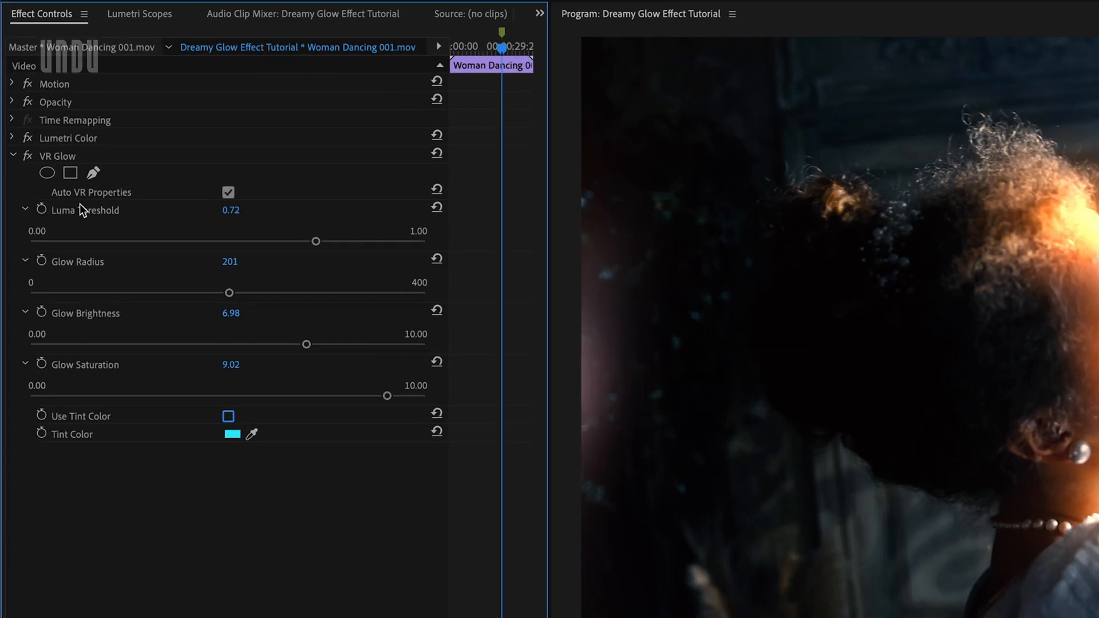
# Turn off Auto VR Properties, try the Stereoscopic Over/Under and Side-by-Side frame layouts, and return the layout to Monoscopic
pyautogui.click(227, 193)
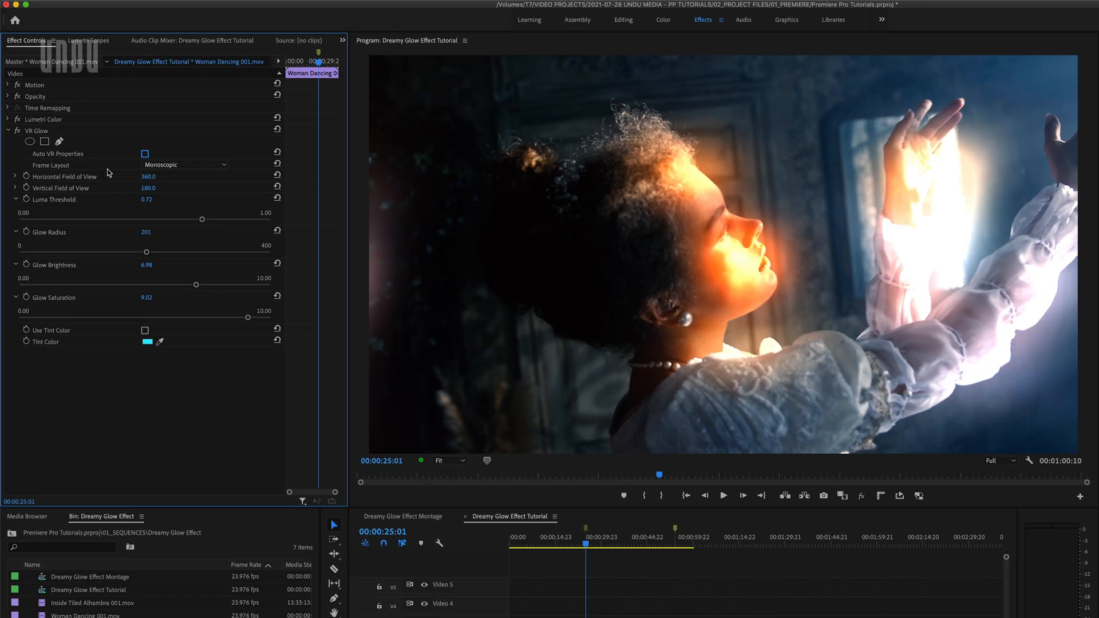
pyautogui.click(336, 210)
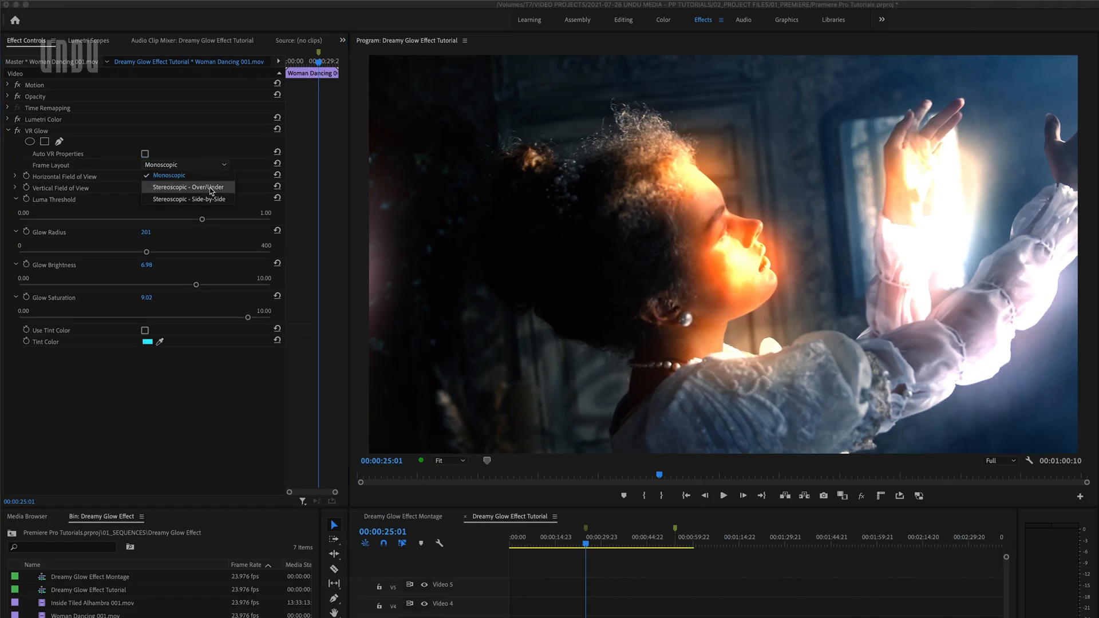
pyautogui.click(212, 189)
pyautogui.click(216, 166)
pyautogui.click(210, 199)
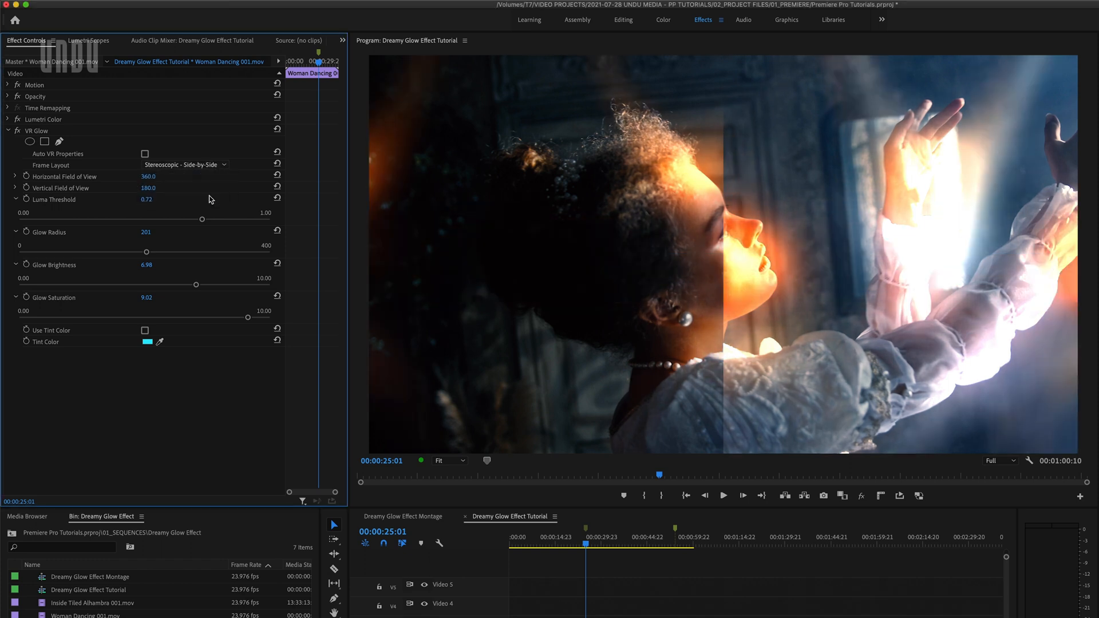
pyautogui.click(211, 165)
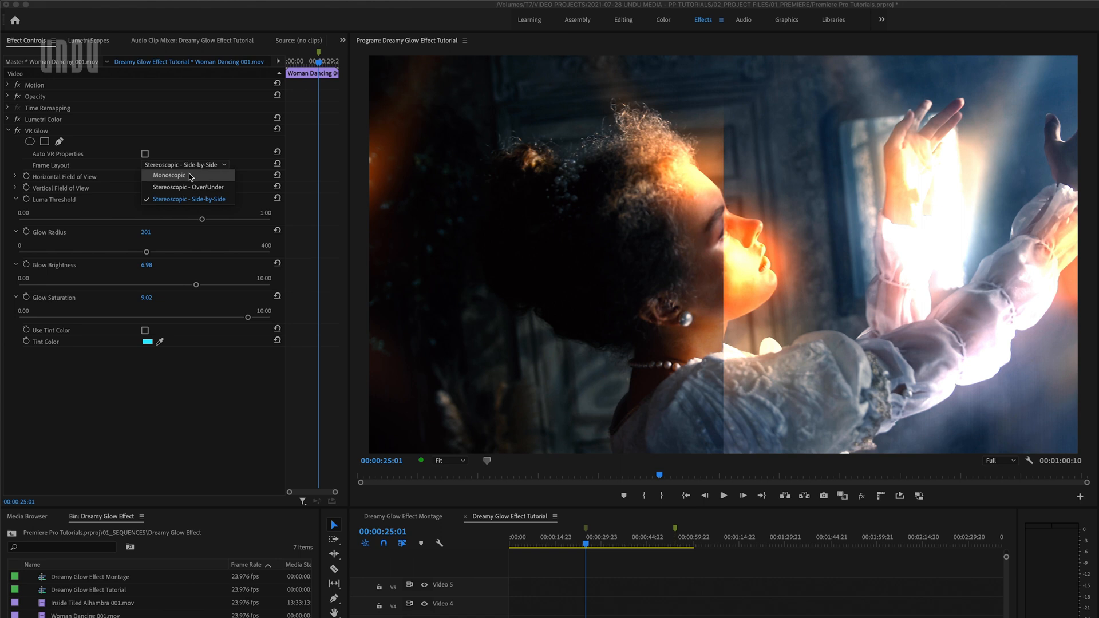
pyautogui.click(190, 177)
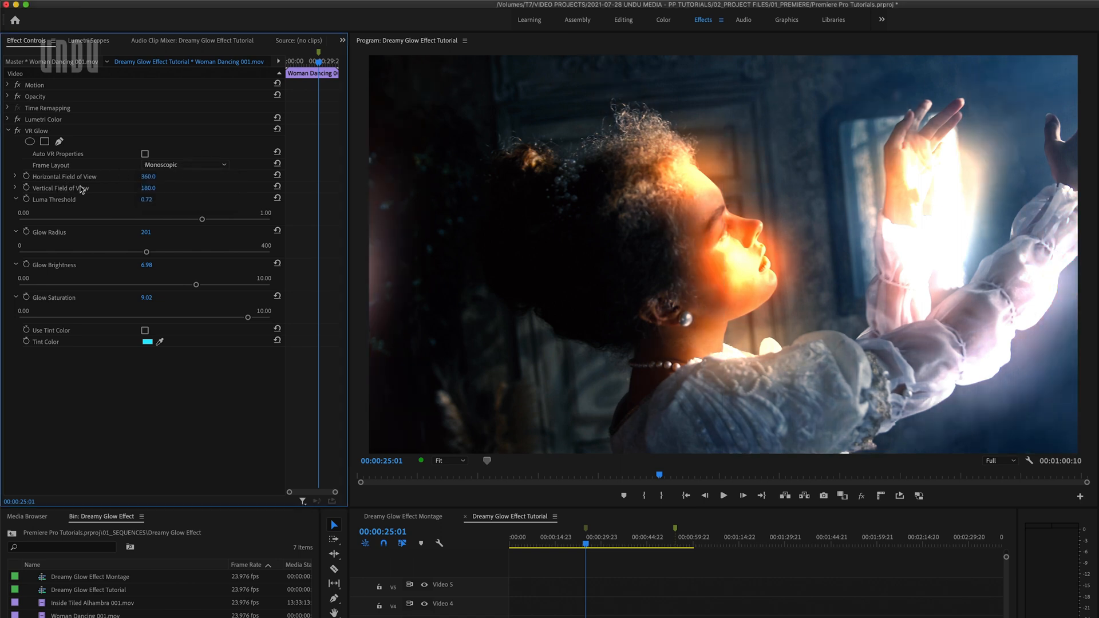
# Set the glow's Horizontal Field of View to 60 and its Vertical Field of View to 180
pyautogui.click(16, 177)
pyautogui.moveTo(270, 196); pyautogui.dragTo(19, 197)
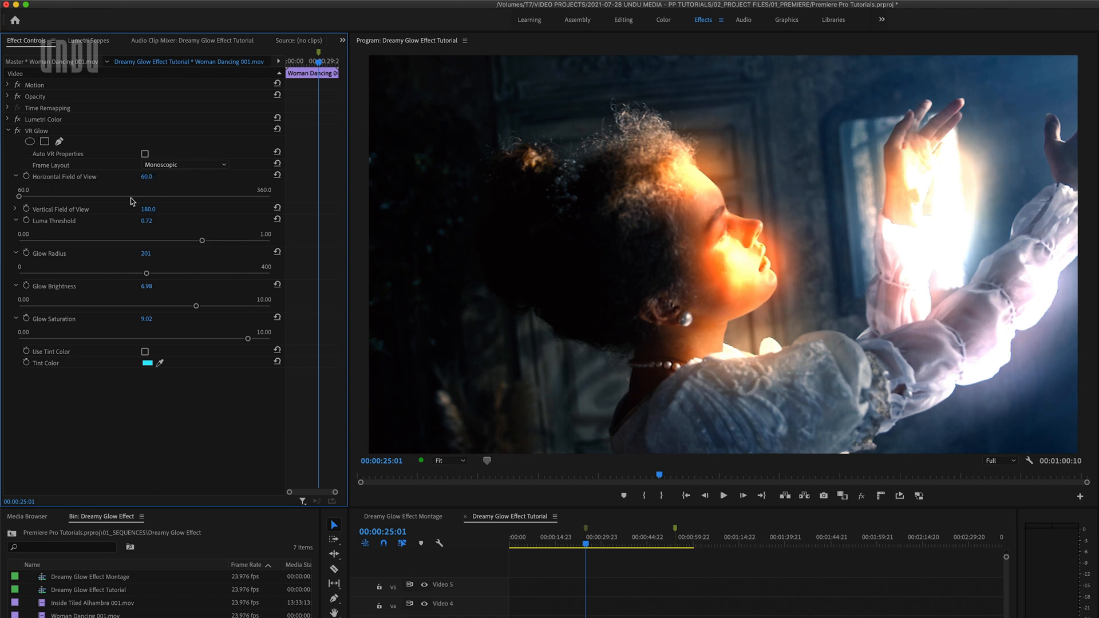
pyautogui.click(16, 210)
pyautogui.moveTo(269, 230)
pyautogui.mouseDown()
pyautogui.moveTo(20, 229)
pyautogui.moveTo(270, 229)
pyautogui.mouseUp()
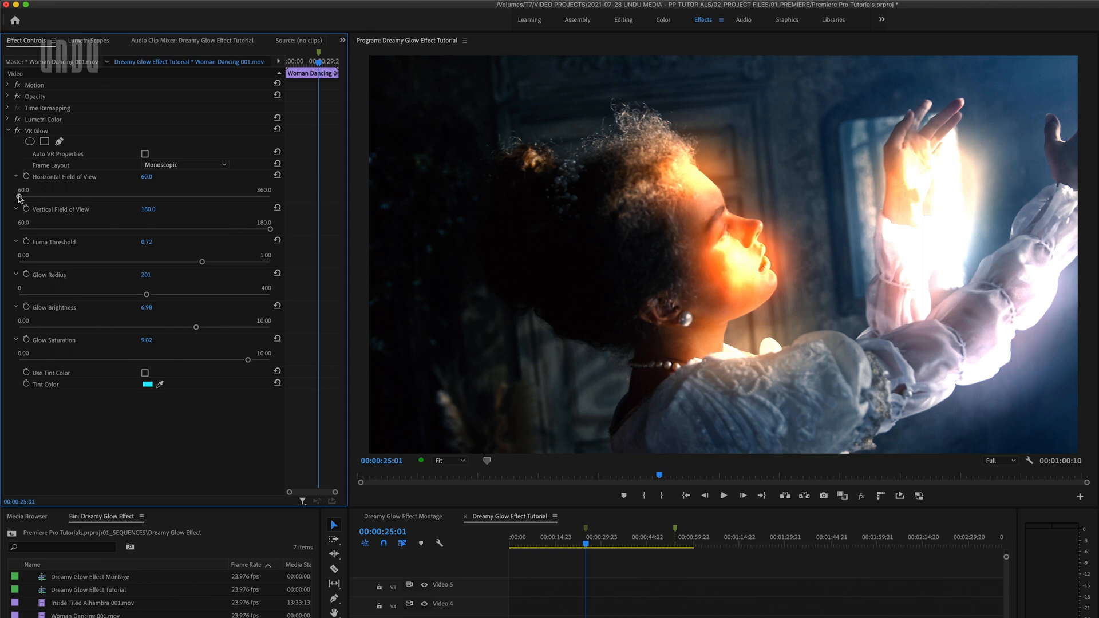
# Set the glow's Horizontal Field of View to 360
pyautogui.moveTo(19, 196); pyautogui.dragTo(272, 196)
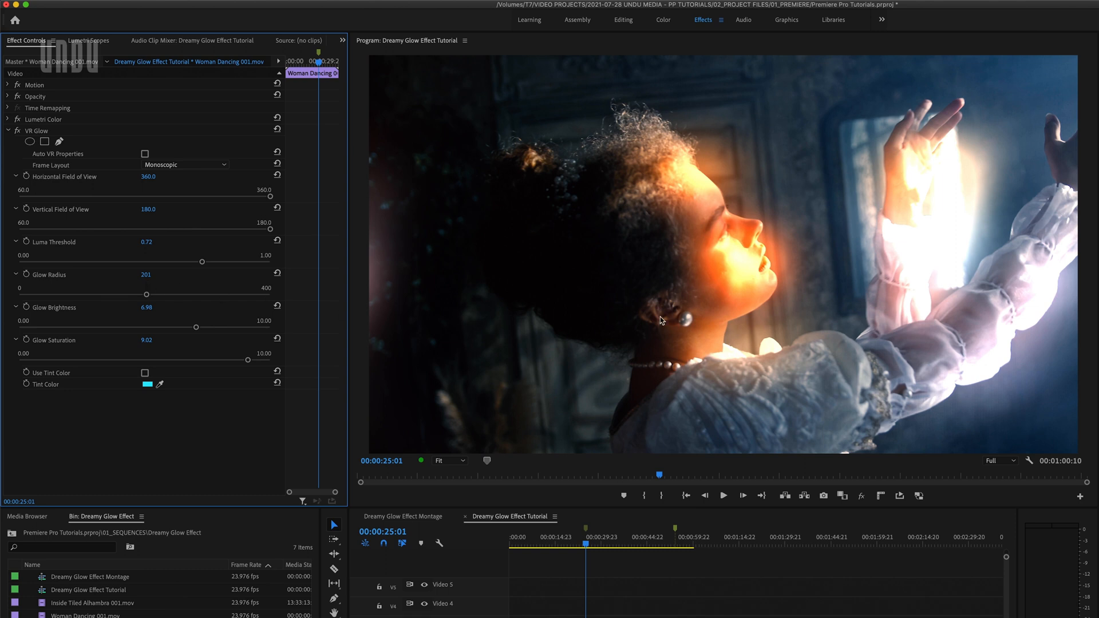
pyautogui.moveTo(195, 327)
pyautogui.mouseDown()
pyautogui.moveTo(26, 325)
pyautogui.moveTo(196, 326)
pyautogui.mouseUp()
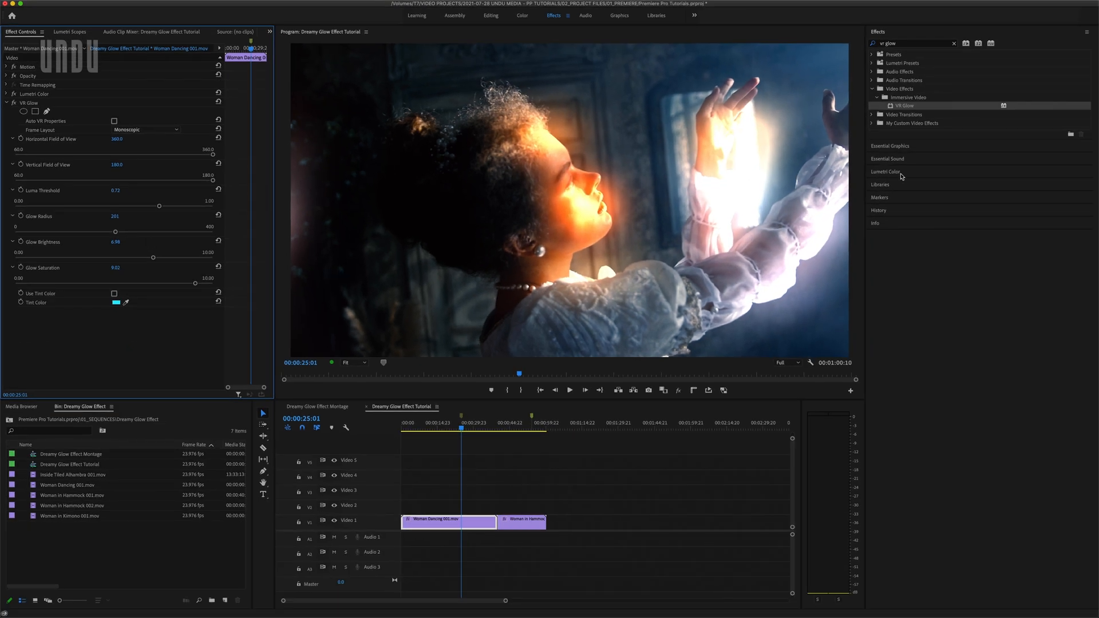
# Review the Lumetri Color basic correction settings of the Woman Dancing clip
pyautogui.click(902, 176)
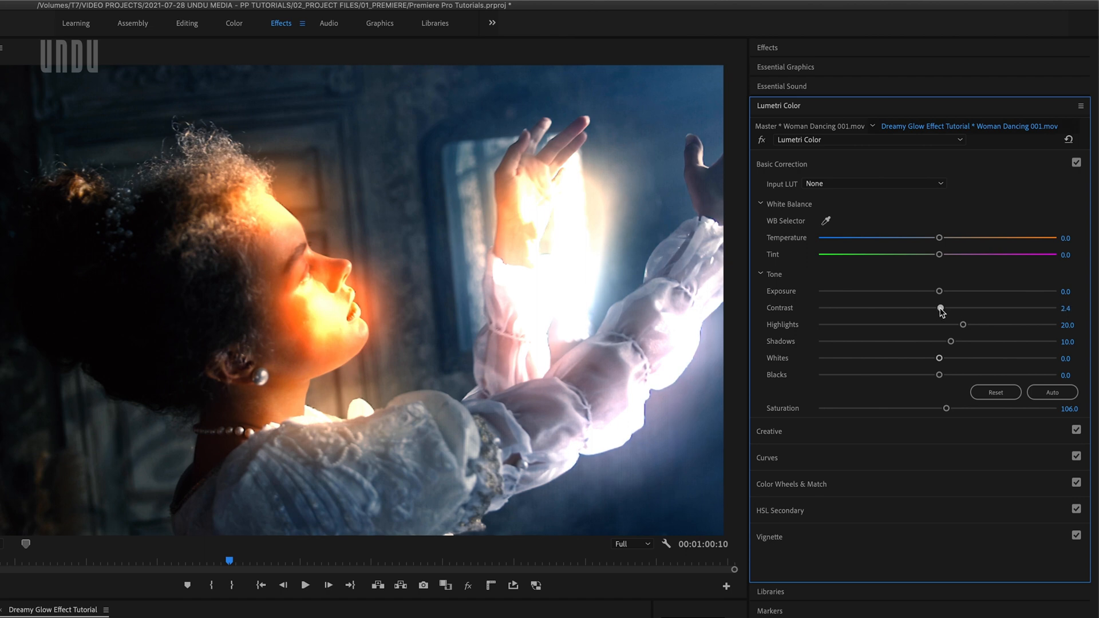
pyautogui.moveTo(949, 293); pyautogui.dragTo(974, 324)
pyautogui.moveTo(946, 408); pyautogui.dragTo(975, 411)
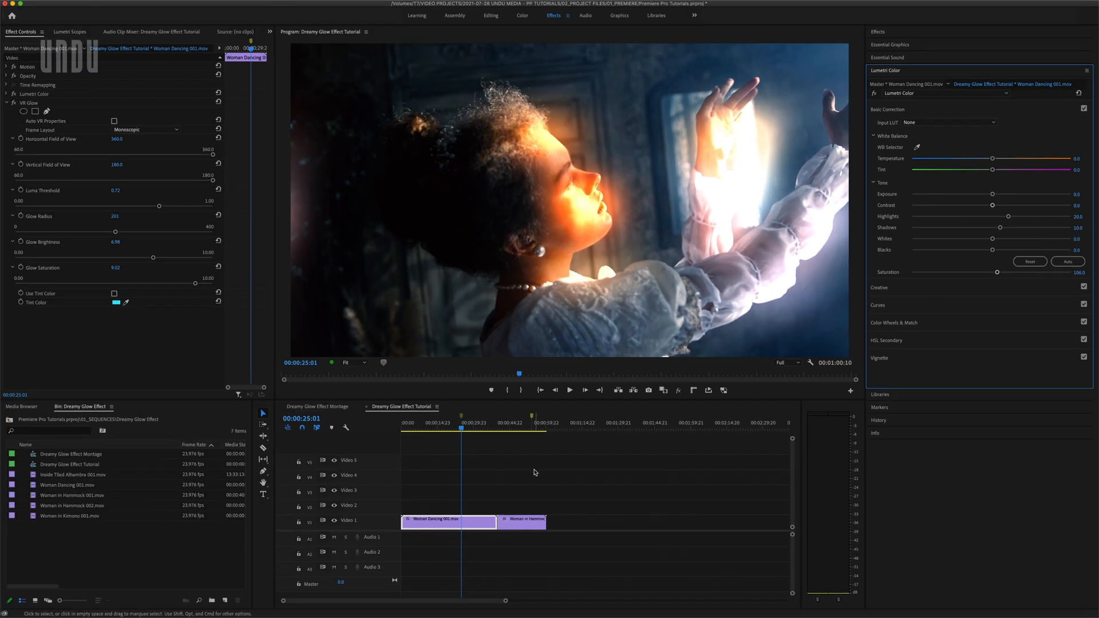
# Apply VR Glow to the Woman in Hammock clip at 00:00:54:03 and place it above Lumetri Color
pyautogui.click(534, 472)
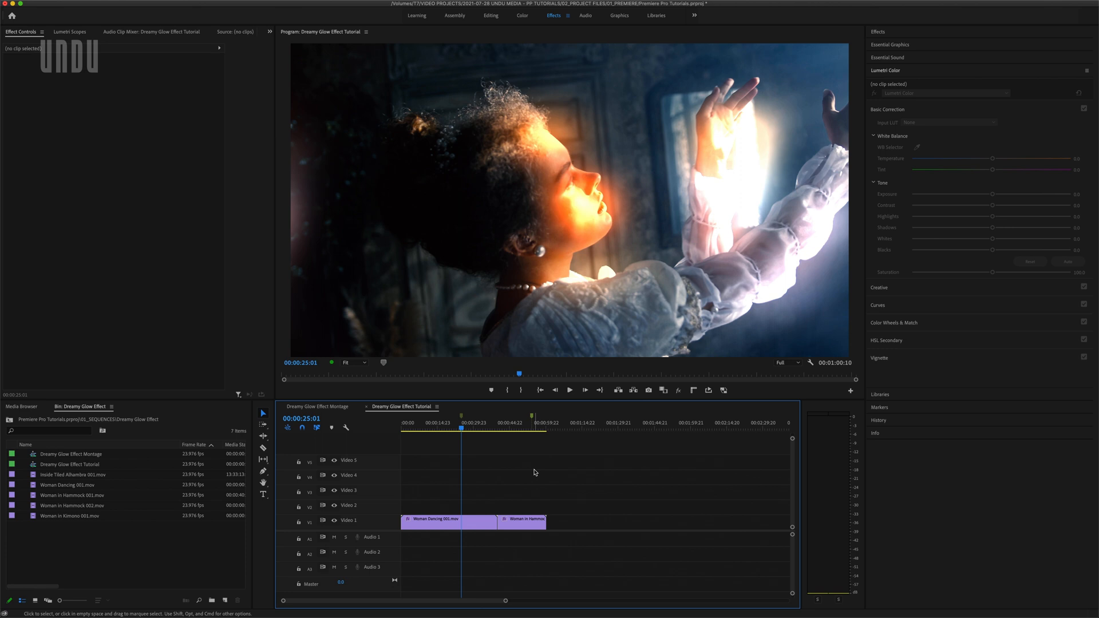
pyautogui.click(534, 433)
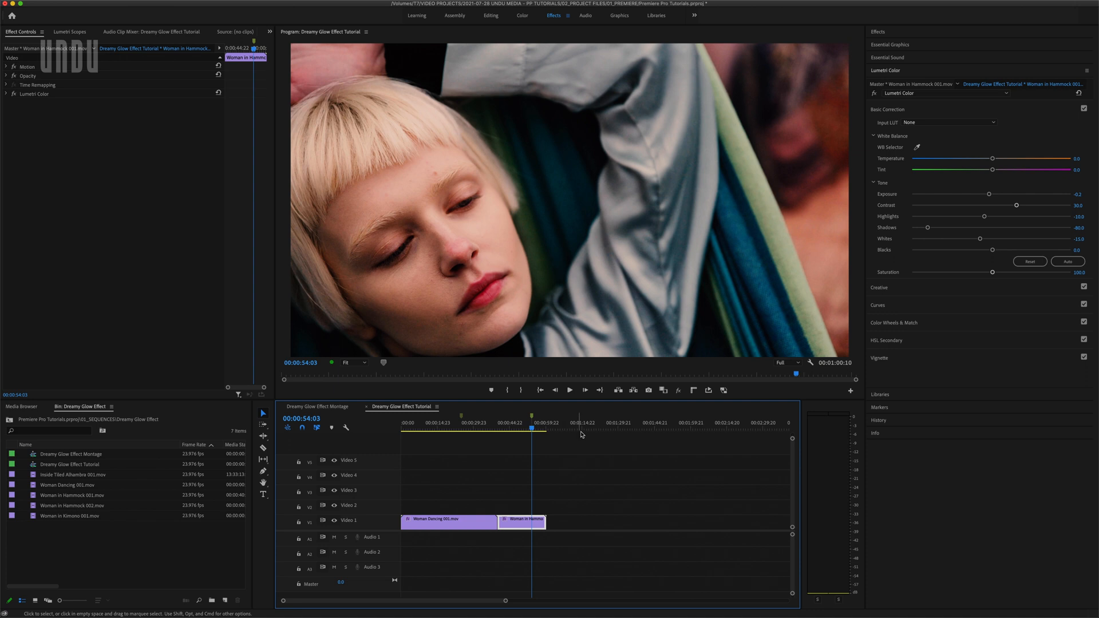
pyautogui.click(877, 32)
pyautogui.moveTo(912, 106); pyautogui.dragTo(194, 247)
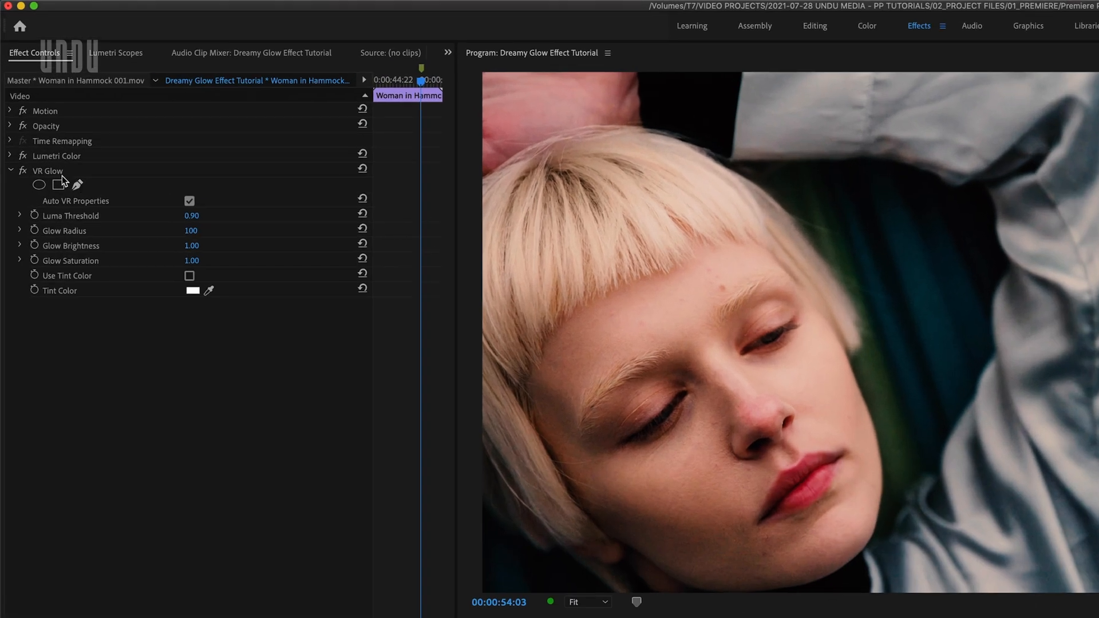
pyautogui.moveTo(28, 103); pyautogui.dragTo(30, 92)
pyautogui.moveTo(49, 152); pyautogui.dragTo(49, 150)
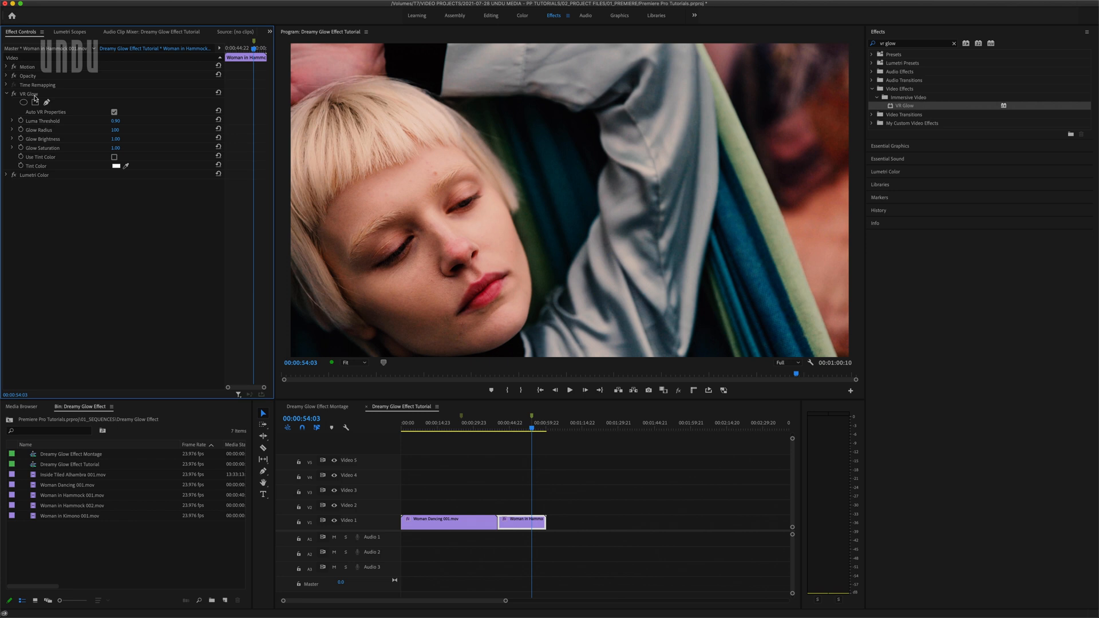
# Set the hammock clip's glow to Luma Threshold 0.70, Glow Radius 201, Glow Brightness 1.84 and Glow Saturation 4.62
pyautogui.click(12, 121)
pyautogui.moveTo(196, 136); pyautogui.dragTo(154, 136)
pyautogui.click(12, 146)
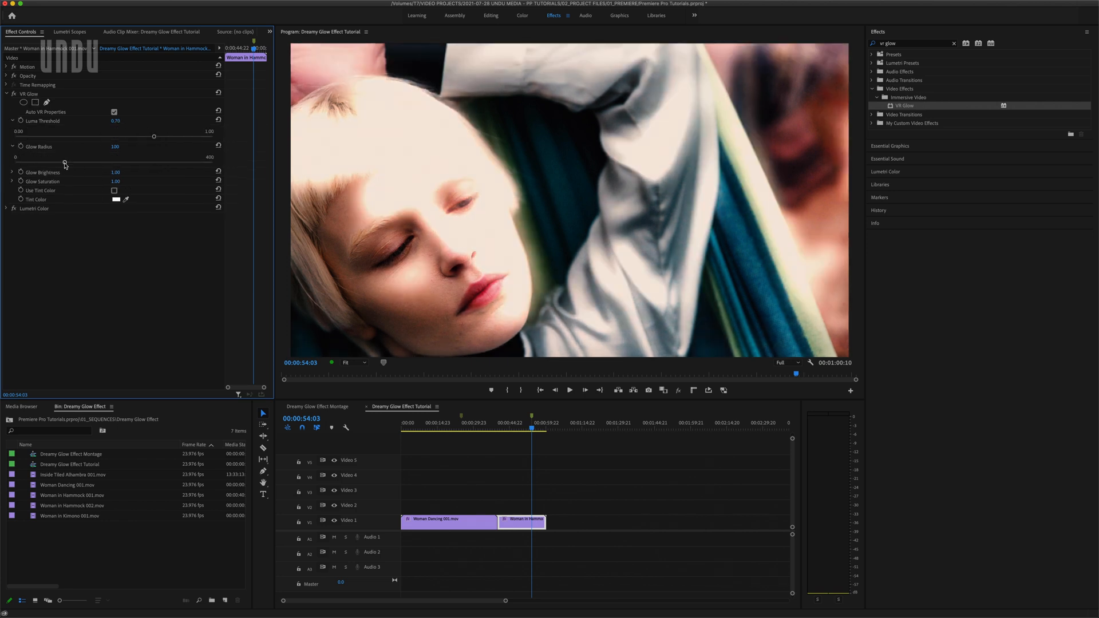
pyautogui.moveTo(64, 163); pyautogui.dragTo(115, 163)
pyautogui.click(12, 172)
pyautogui.moveTo(35, 187); pyautogui.dragTo(106, 214)
pyautogui.click(14, 198)
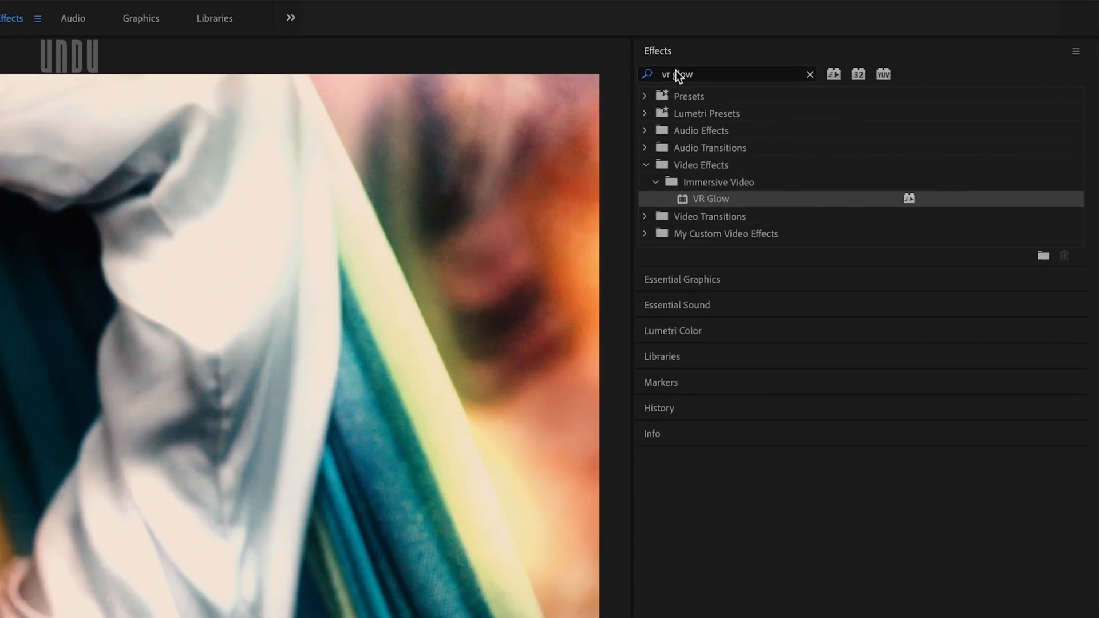
# Search the effects for "gaussian blur" and apply Gaussian Blur to the Woman in Hammock clip
pyautogui.tripleClick(888, 43)
pyautogui.write('gaussian blur')
pyautogui.doubleClick(714, 235)
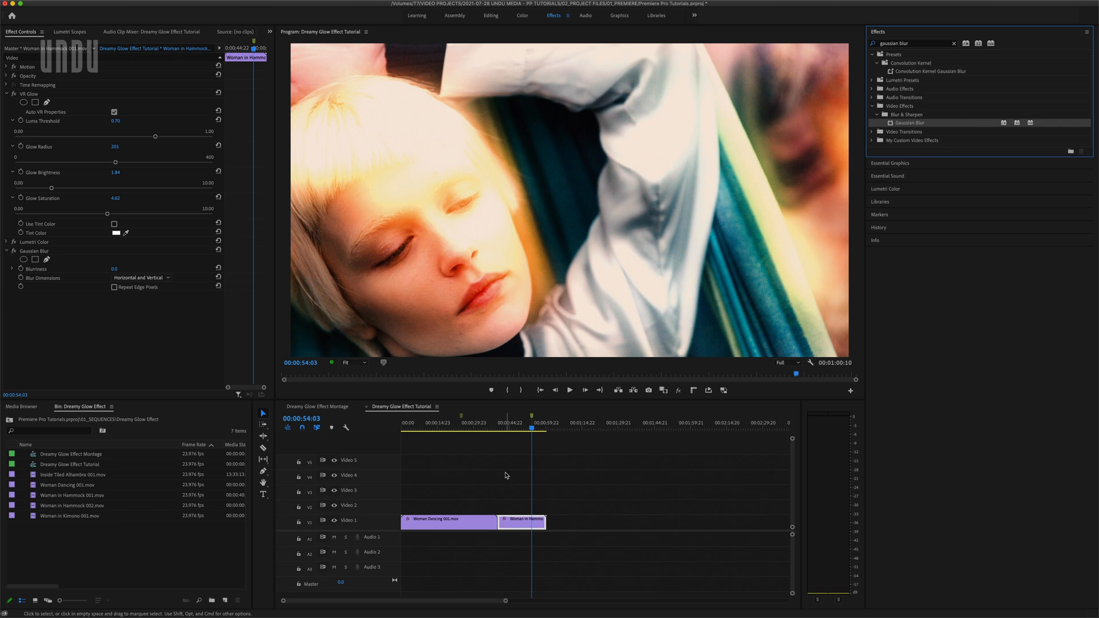
# Set the Gaussian Blur's Blurriness to 99 and turn on Repeat Edge Pixels
pyautogui.click(6, 94)
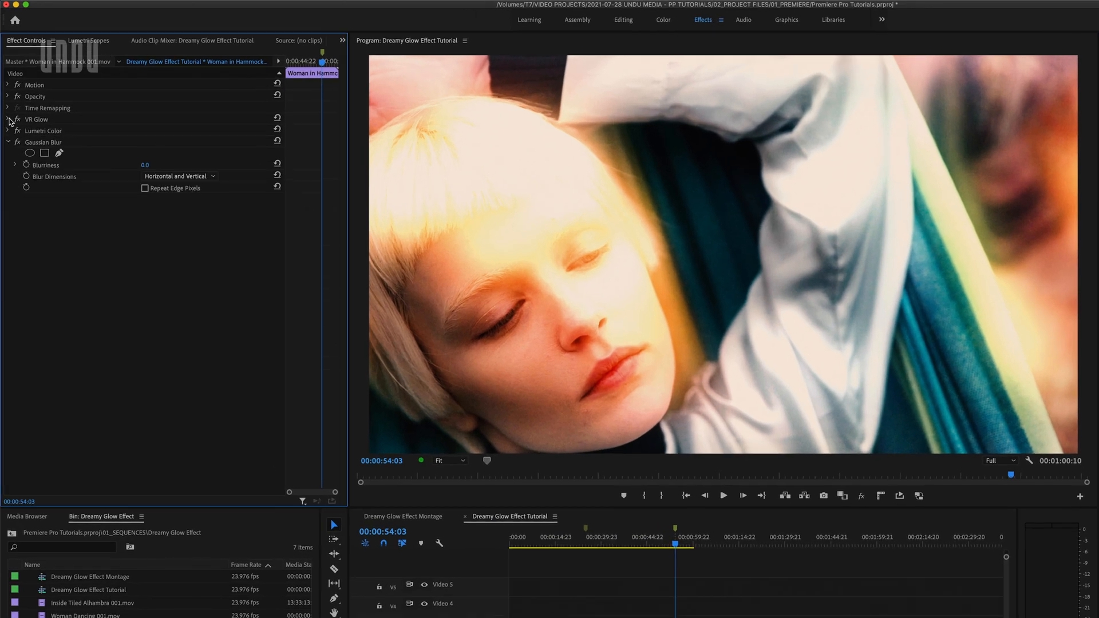
pyautogui.click(144, 165)
pyautogui.write('99')
pyautogui.press('Return')
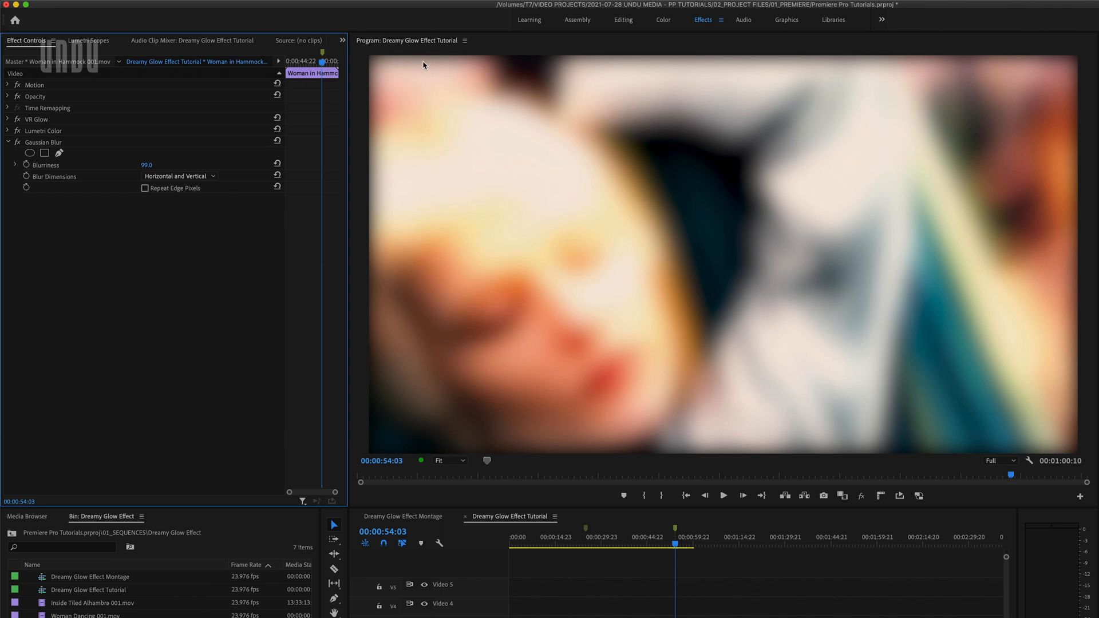
pyautogui.click(145, 189)
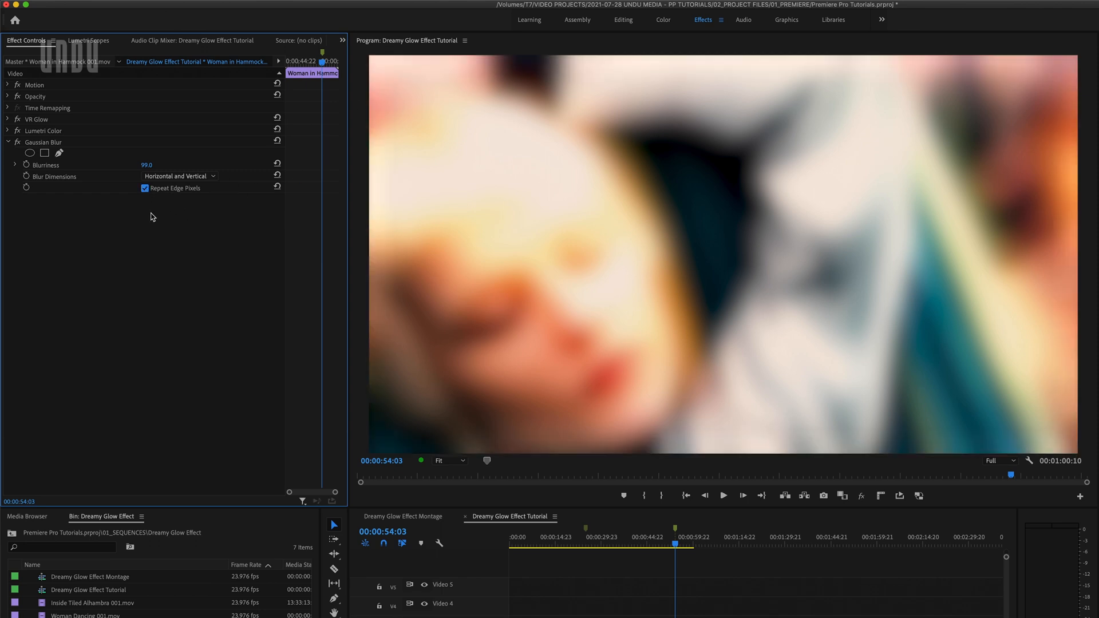
# Add an inverted elliptical mask to the Gaussian Blur and move, resize and rotate it to fit the woman's face
pyautogui.click(29, 154)
pyautogui.click(144, 223)
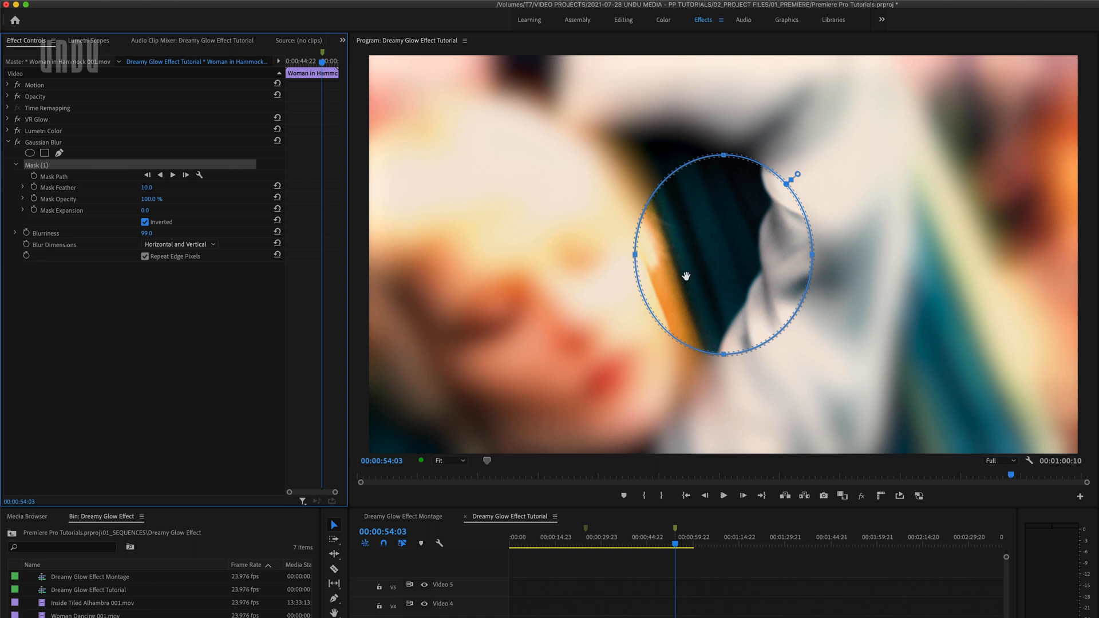
pyautogui.moveTo(704, 276); pyautogui.dragTo(535, 325)
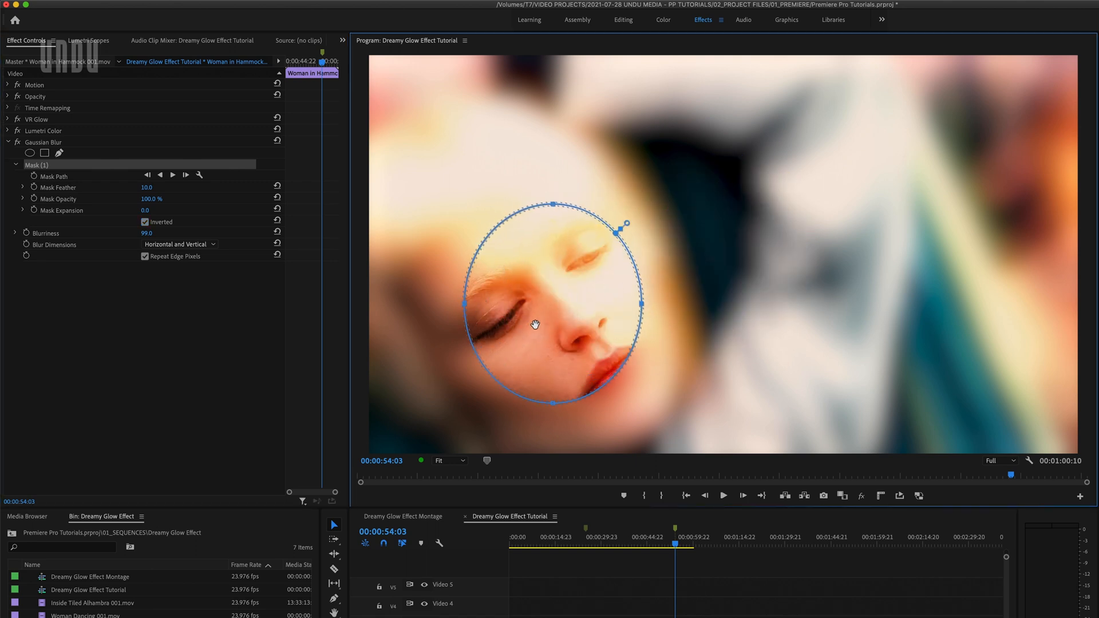
pyautogui.moveTo(553, 204); pyautogui.dragTo(553, 150)
pyautogui.moveTo(552, 407); pyautogui.dragTo(552, 437)
pyautogui.moveTo(641, 293); pyautogui.dragTo(674, 295)
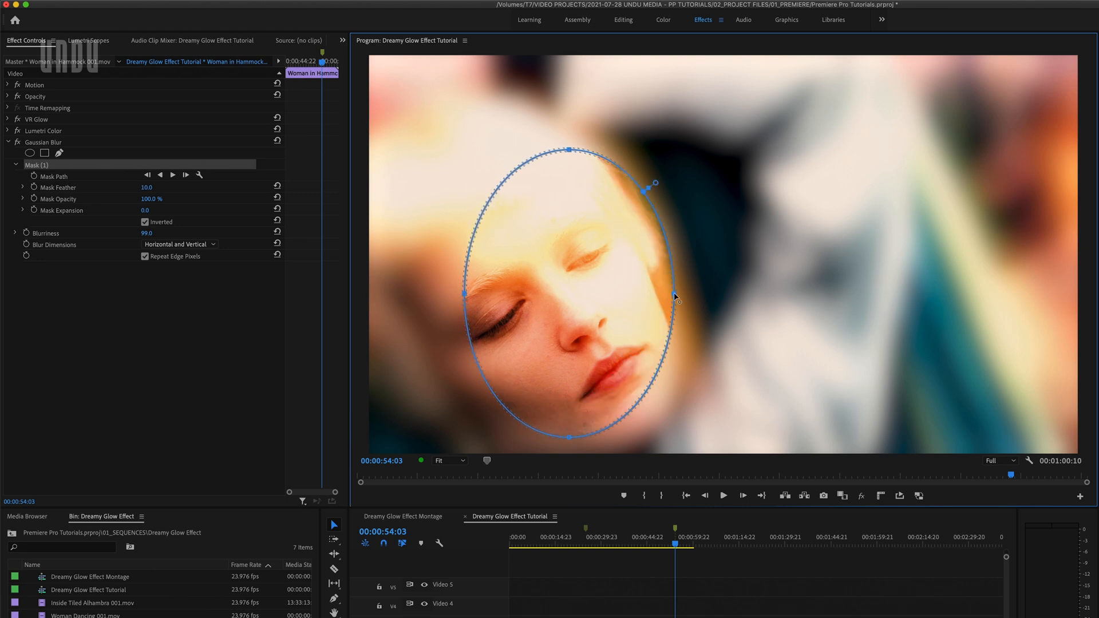
pyautogui.moveTo(464, 294); pyautogui.dragTo(415, 294)
pyautogui.moveTo(539, 139); pyautogui.dragTo(461, 142)
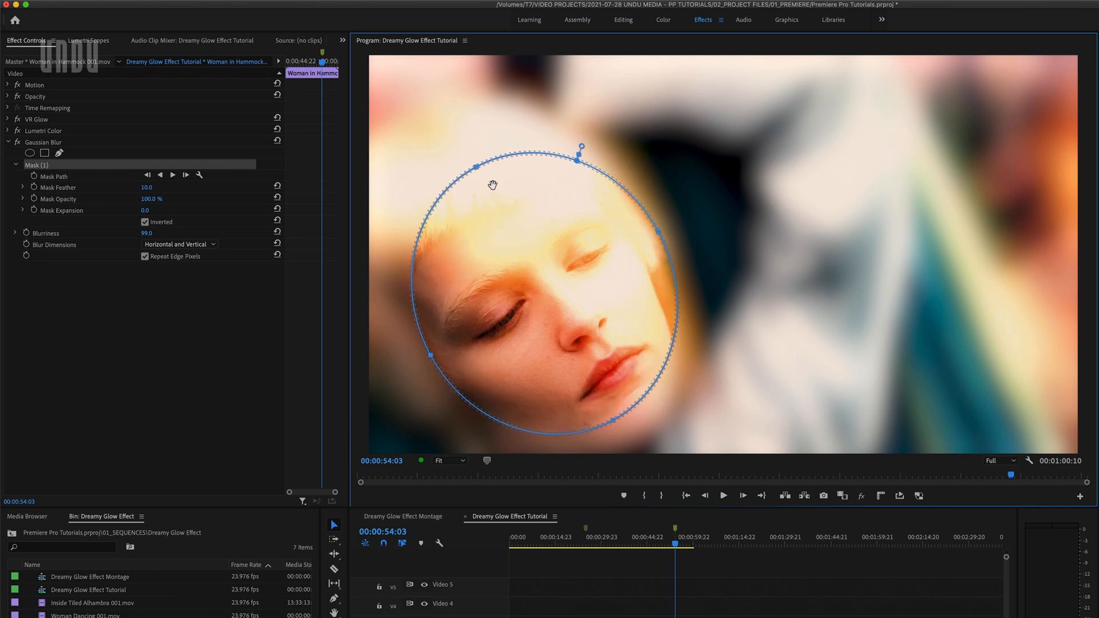
pyautogui.moveTo(492, 184); pyautogui.dragTo(497, 197)
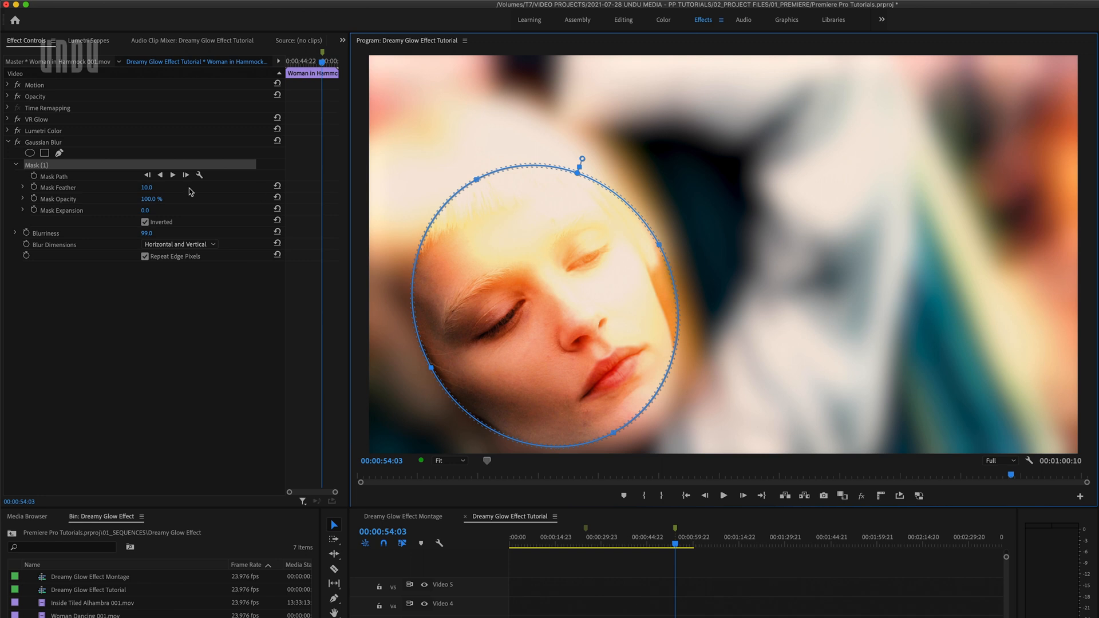
# Set the blur mask's Feather to 818, Expansion to 204.2 and Opacity to 80.7%, and deselect the mask
pyautogui.click(23, 187)
pyautogui.moveTo(34, 207); pyautogui.dragTo(318, 212)
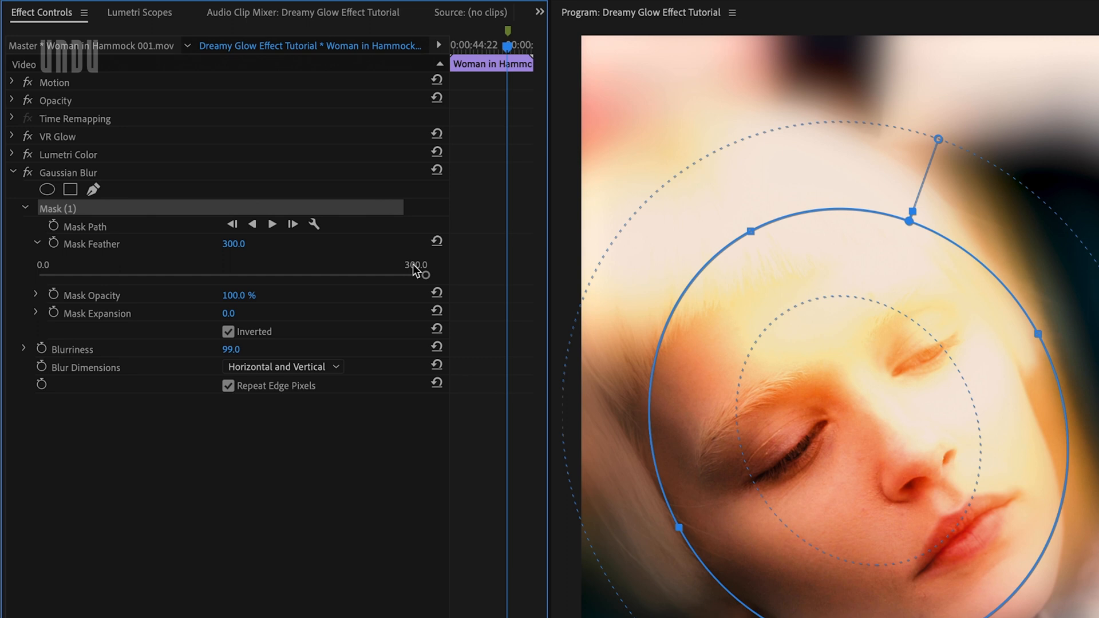
pyautogui.moveTo(232, 245)
pyautogui.mouseDown()
pyautogui.moveTo(349, 245)
pyautogui.moveTo(245, 245)
pyautogui.mouseUp()
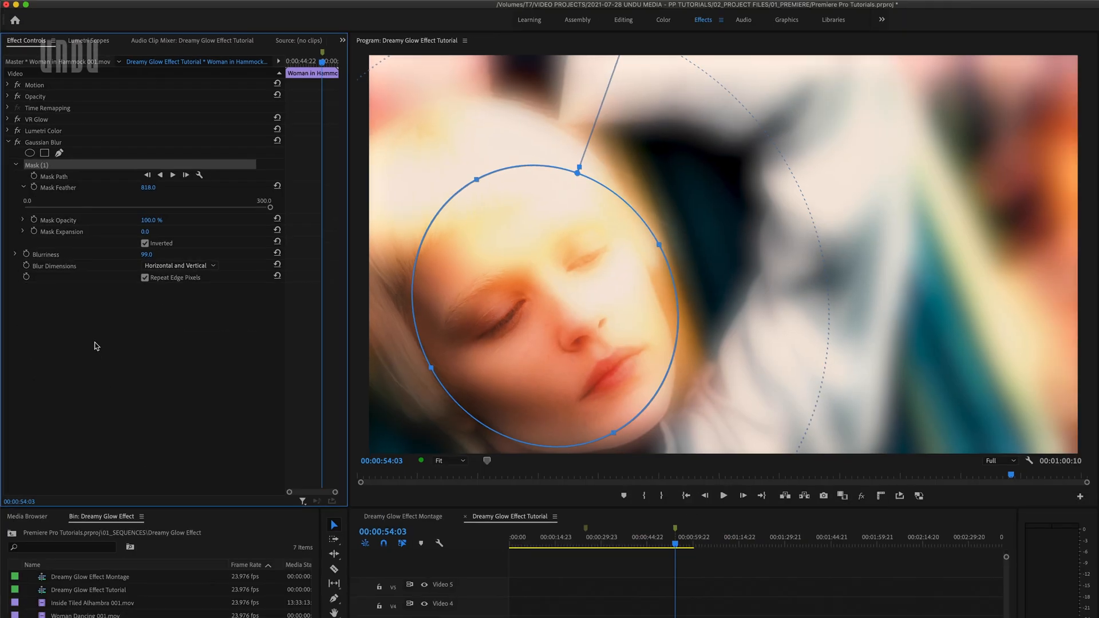
pyautogui.click(36, 313)
pyautogui.moveTo(148, 251); pyautogui.dragTo(230, 251)
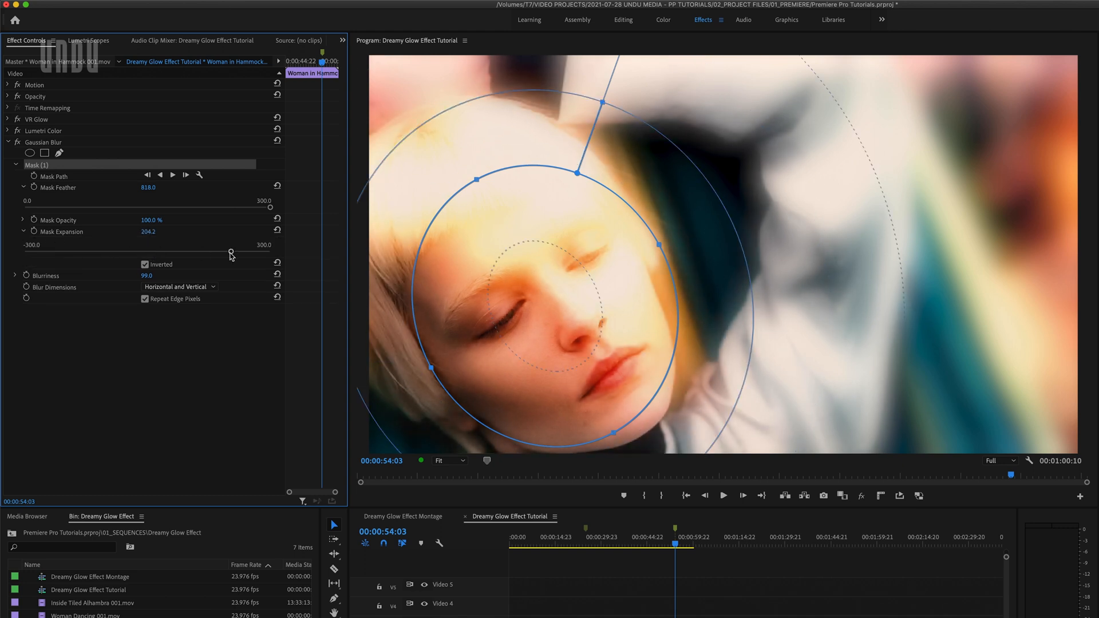
pyautogui.click(23, 220)
pyautogui.moveTo(270, 240); pyautogui.dragTo(223, 239)
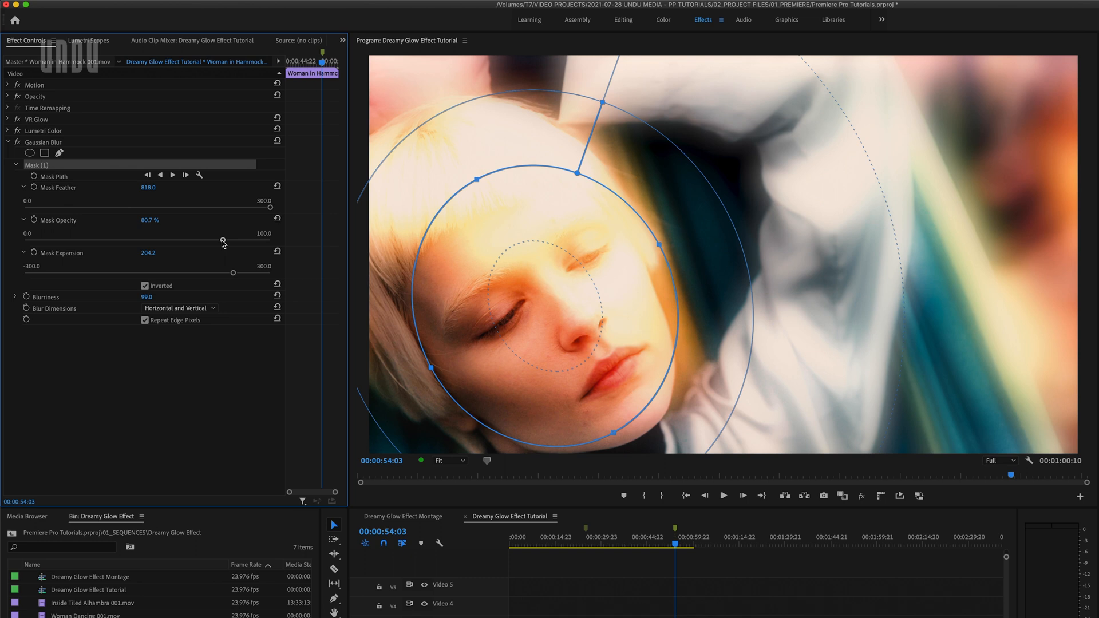
pyautogui.click(229, 338)
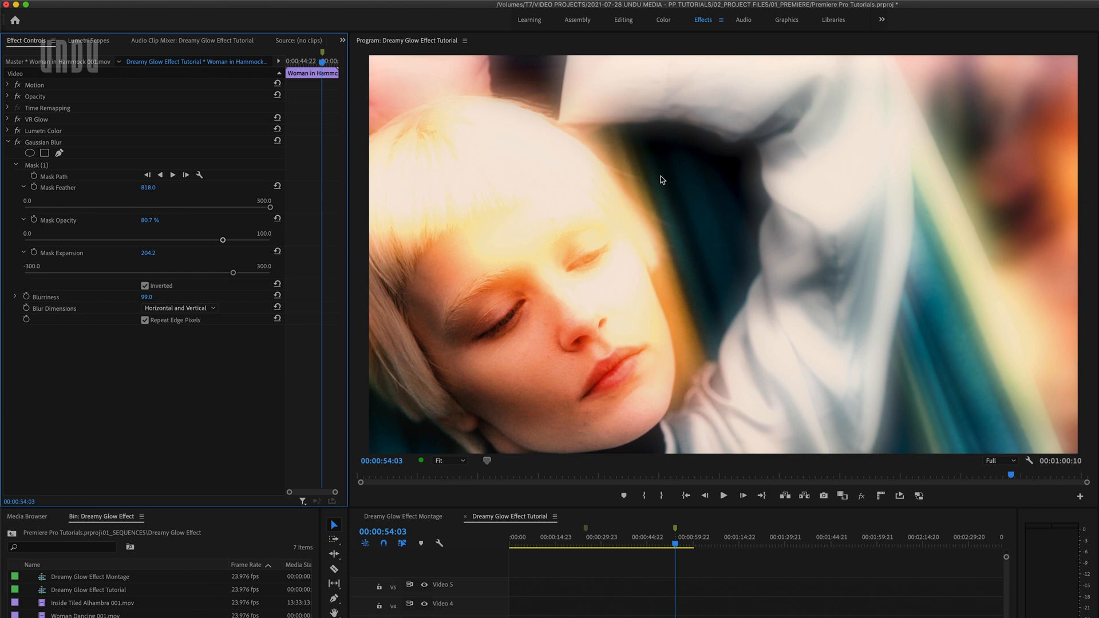
# Compare the frame with Gaussian Blur turned off and back on
pyautogui.click(19, 146)
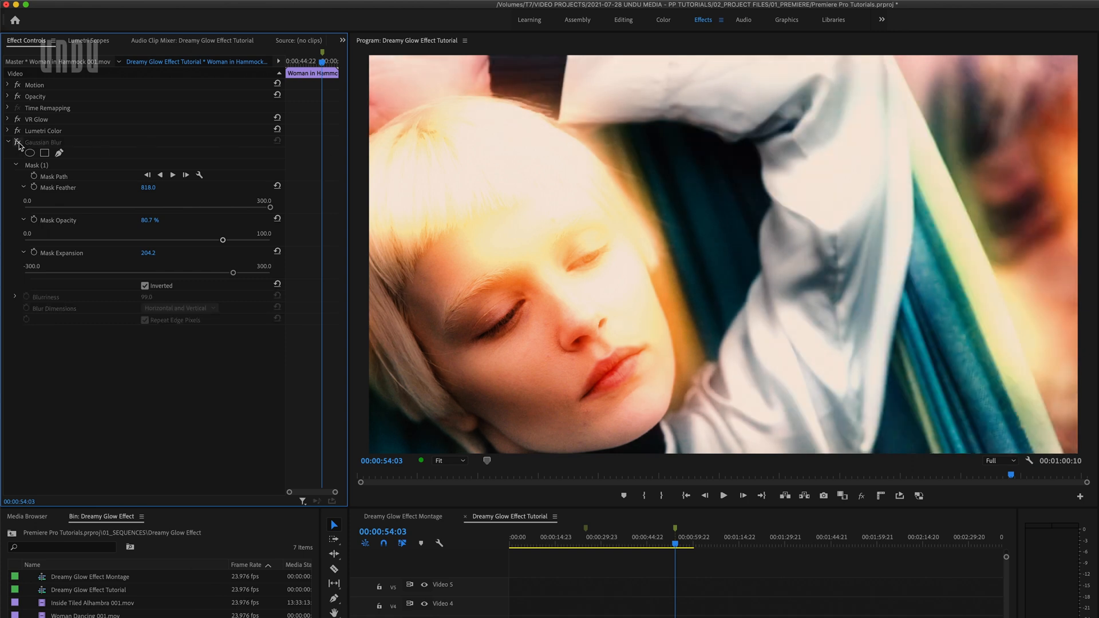
pyautogui.click(19, 146)
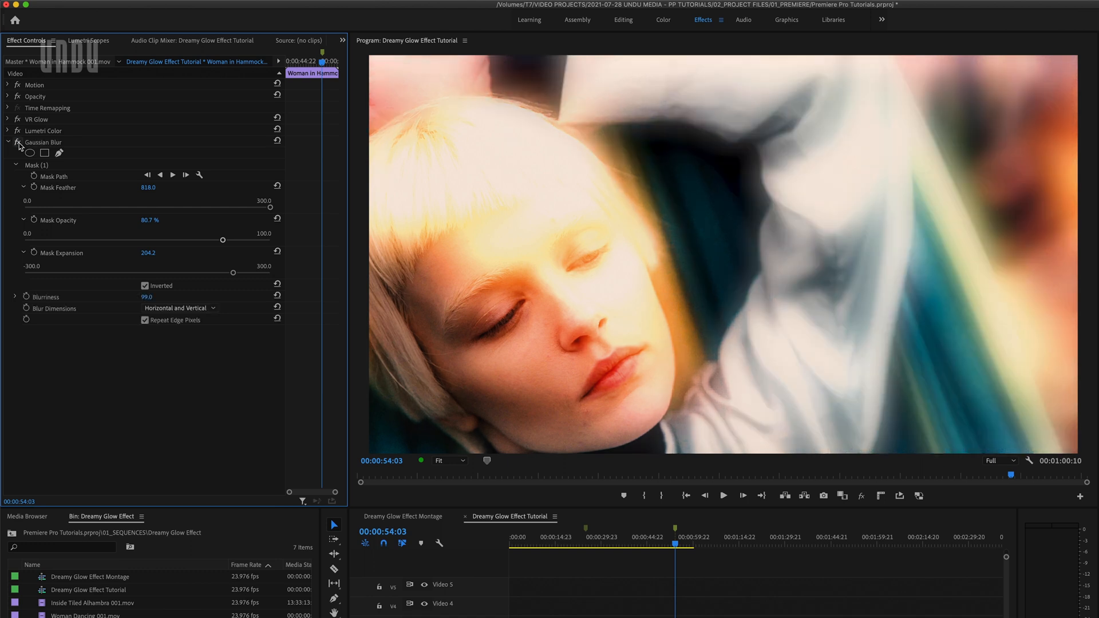
# In the Editing workspace, keyframe the glow's Luma Threshold at 00:00:54:03, then at 1.00 at 00:00:48:20, and preview the animation
pyautogui.click(619, 23)
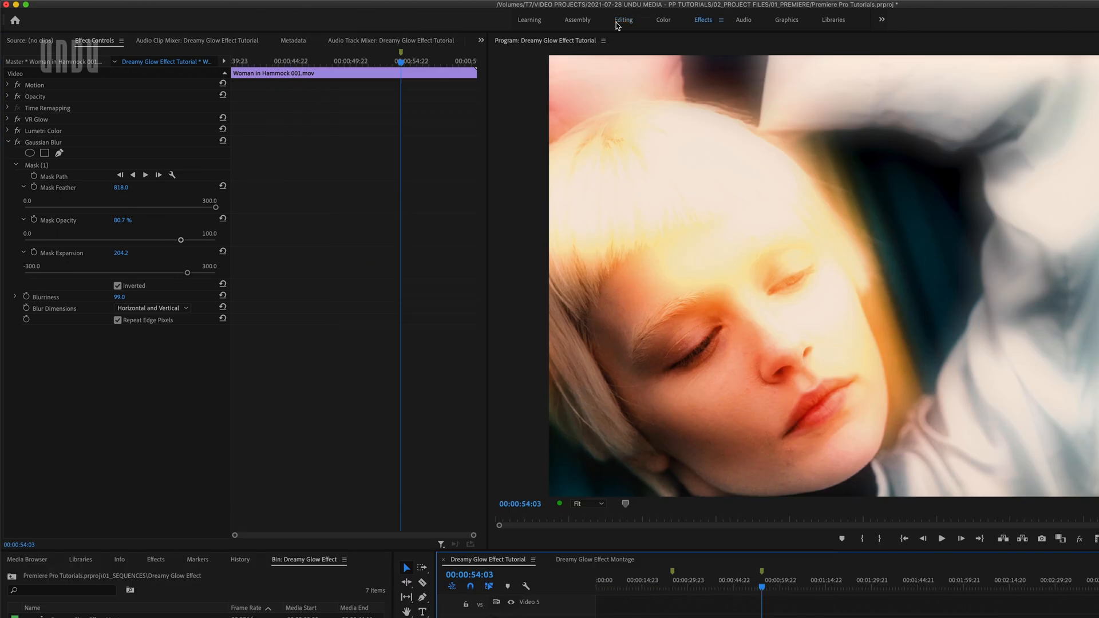
pyautogui.click(9, 142)
pyautogui.click(7, 119)
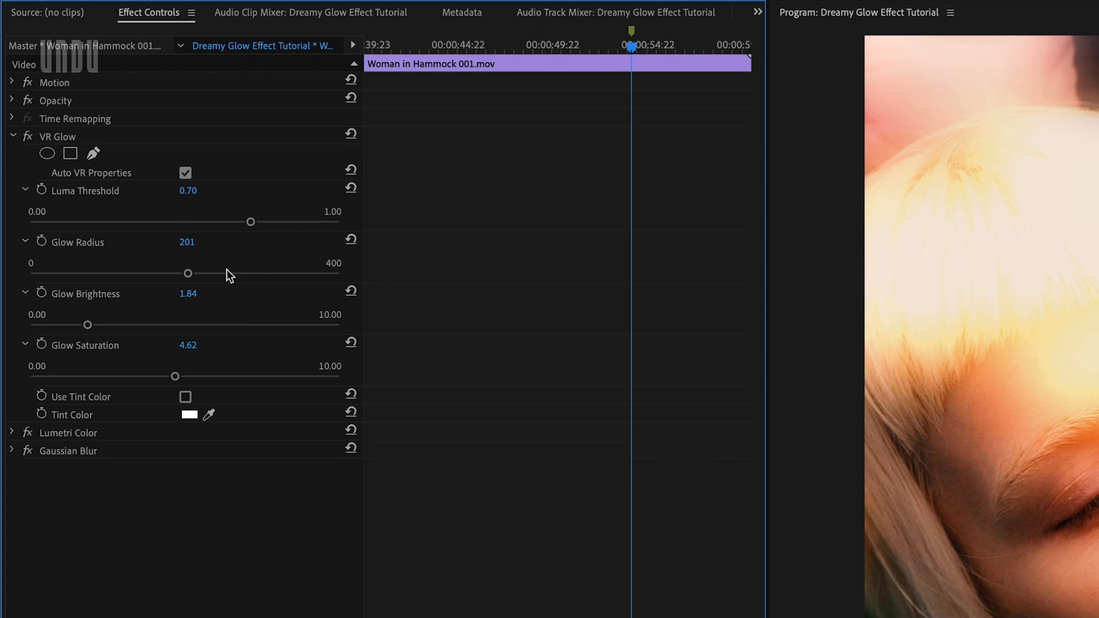
pyautogui.click(42, 190)
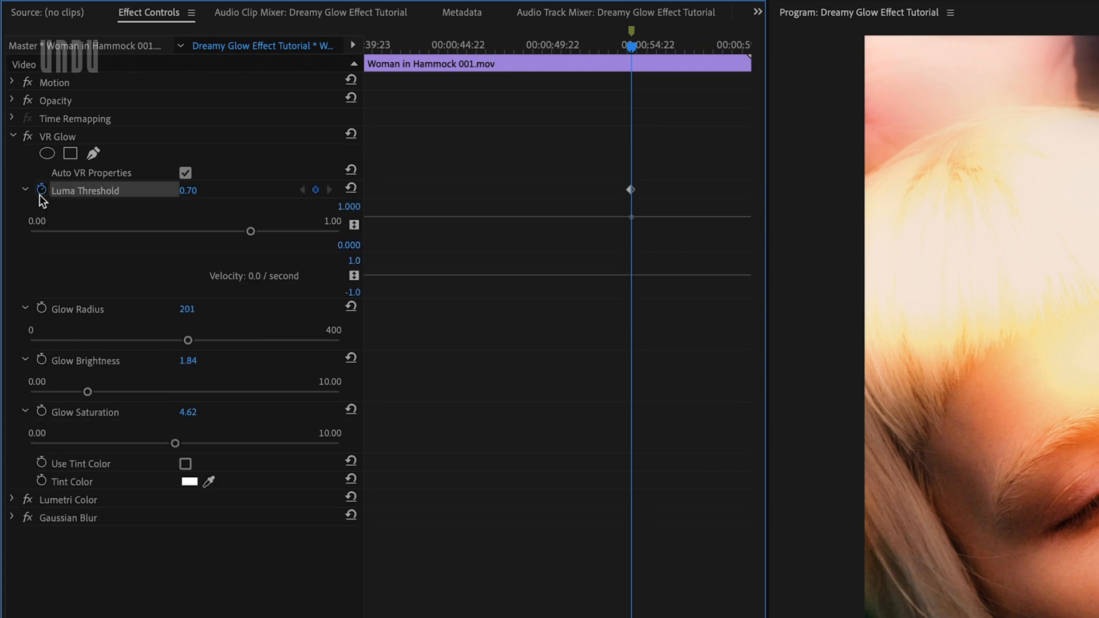
pyautogui.moveTo(631, 48); pyautogui.dragTo(532, 49)
pyautogui.moveTo(250, 232); pyautogui.dragTo(339, 231)
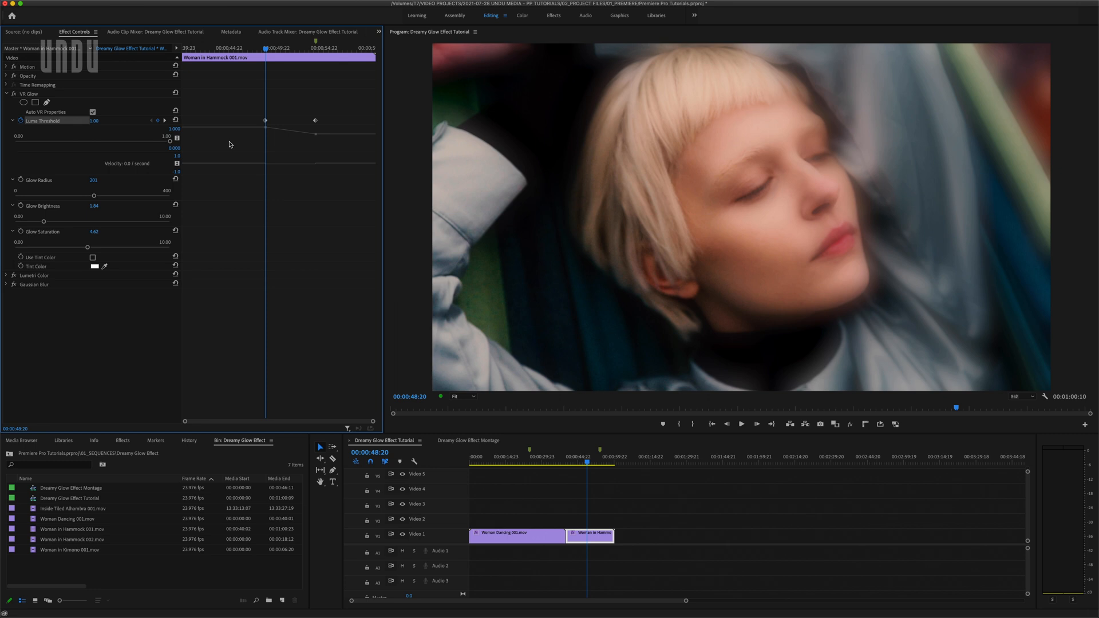
pyautogui.moveTo(266, 49); pyautogui.dragTo(294, 66)
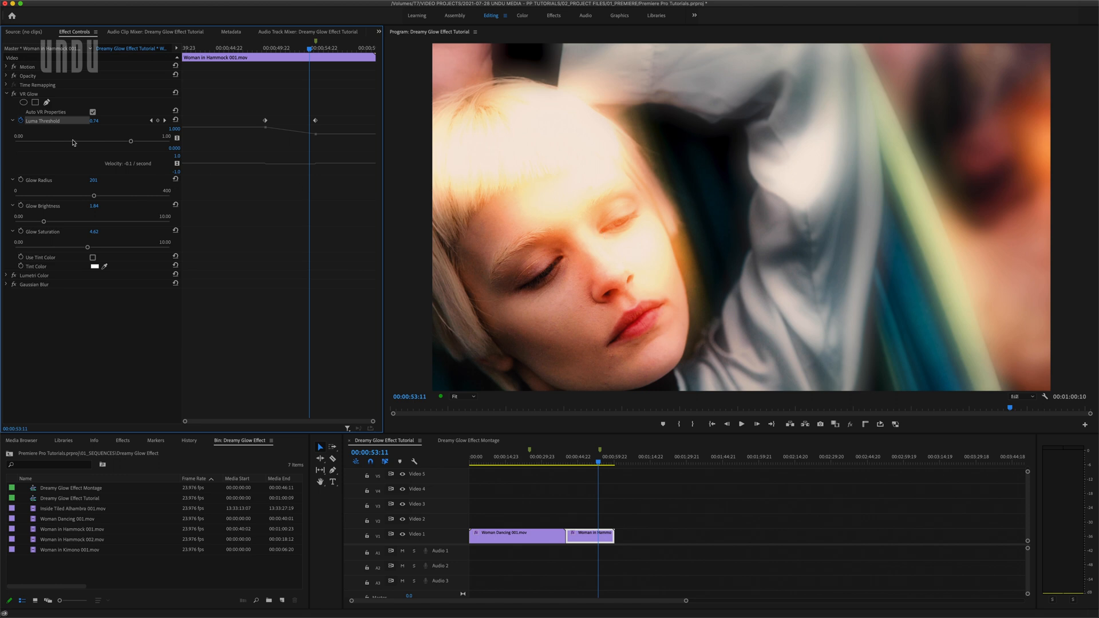
# Keyframe the blur's Mask Path at 00:00:54:03 and move the mask over the woman's face at 00:00:48:21
pyautogui.click(6, 94)
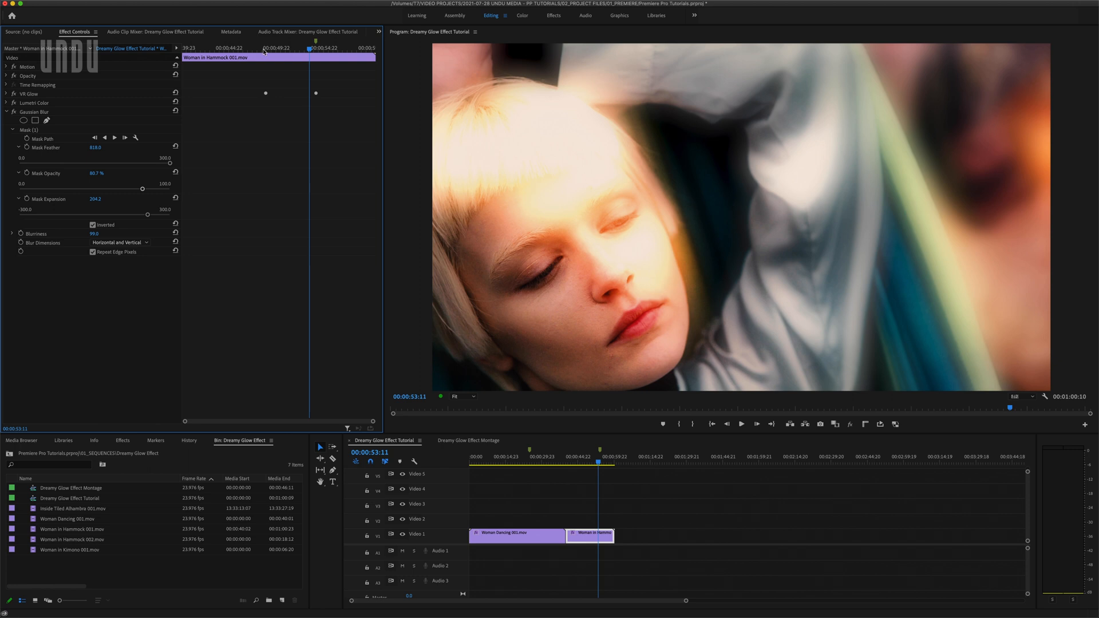
pyautogui.moveTo(304, 49); pyautogui.dragTo(315, 50)
pyautogui.click(27, 139)
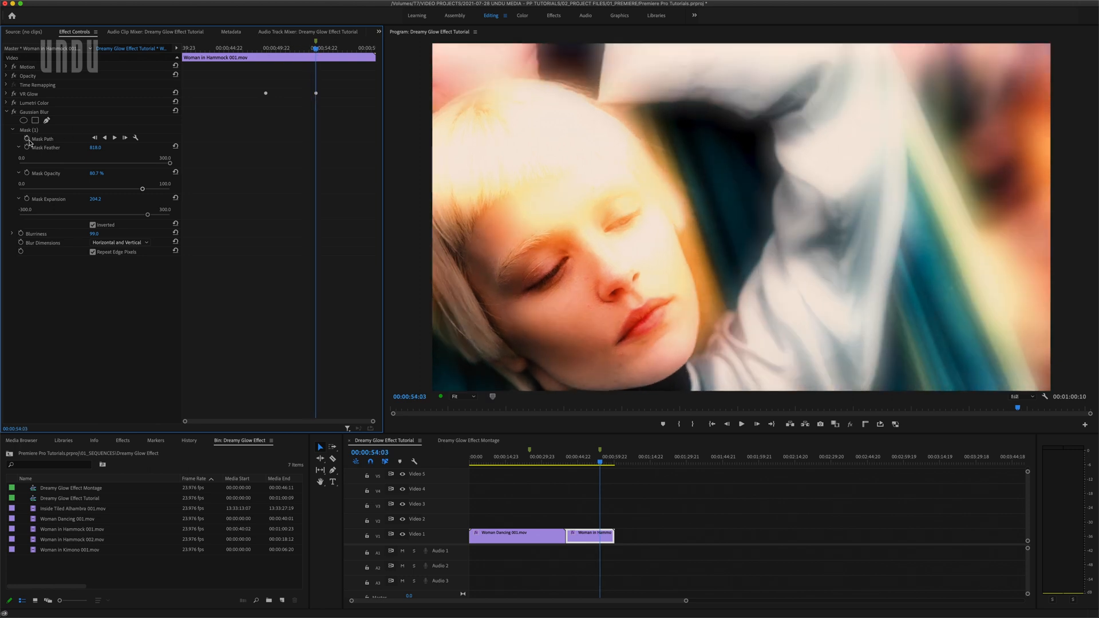
pyautogui.click(29, 130)
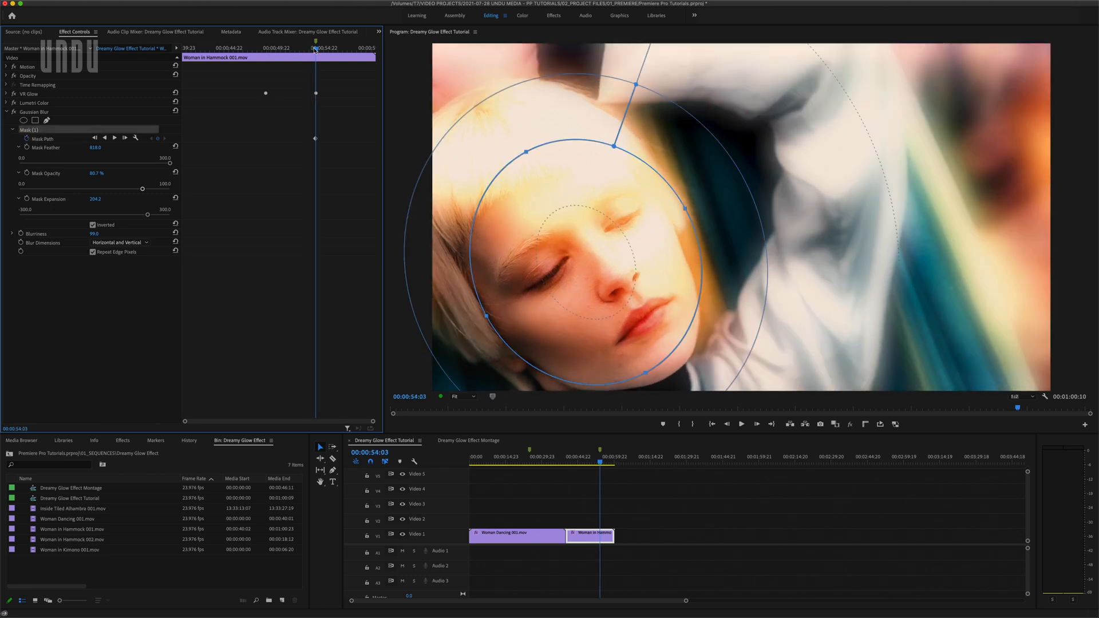
pyautogui.moveTo(315, 50); pyautogui.dragTo(265, 50)
pyautogui.click(589, 237)
pyautogui.moveTo(589, 237); pyautogui.dragTo(764, 176)
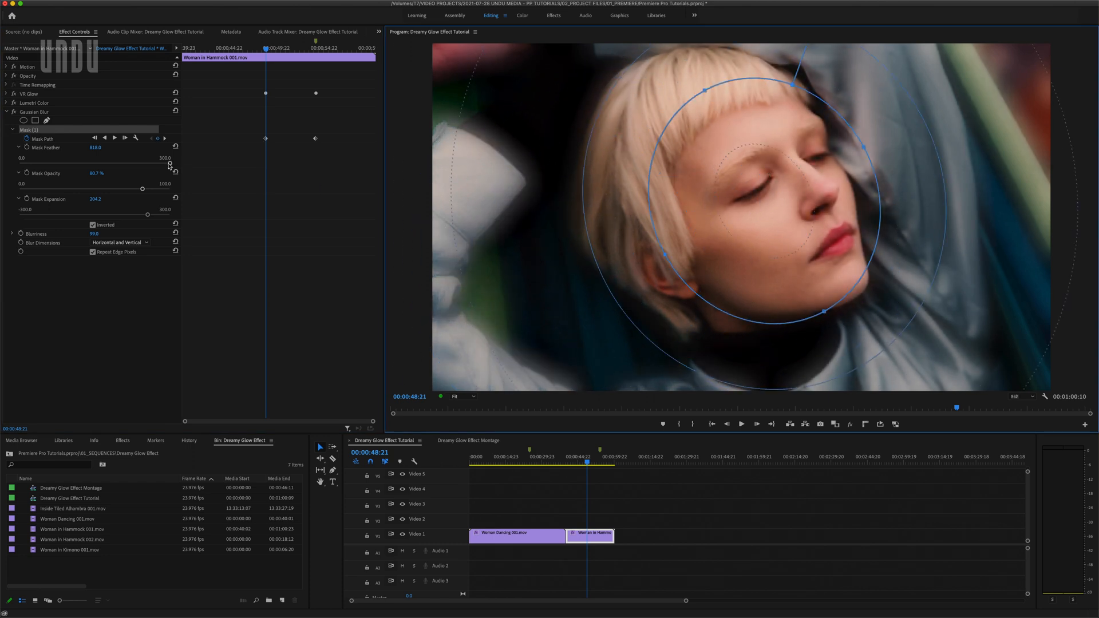
# Lower the blur mask's Feather and preview the mask animation between its two keyframes
pyautogui.moveTo(169, 164); pyautogui.dragTo(96, 165)
pyautogui.moveTo(266, 50); pyautogui.dragTo(314, 51)
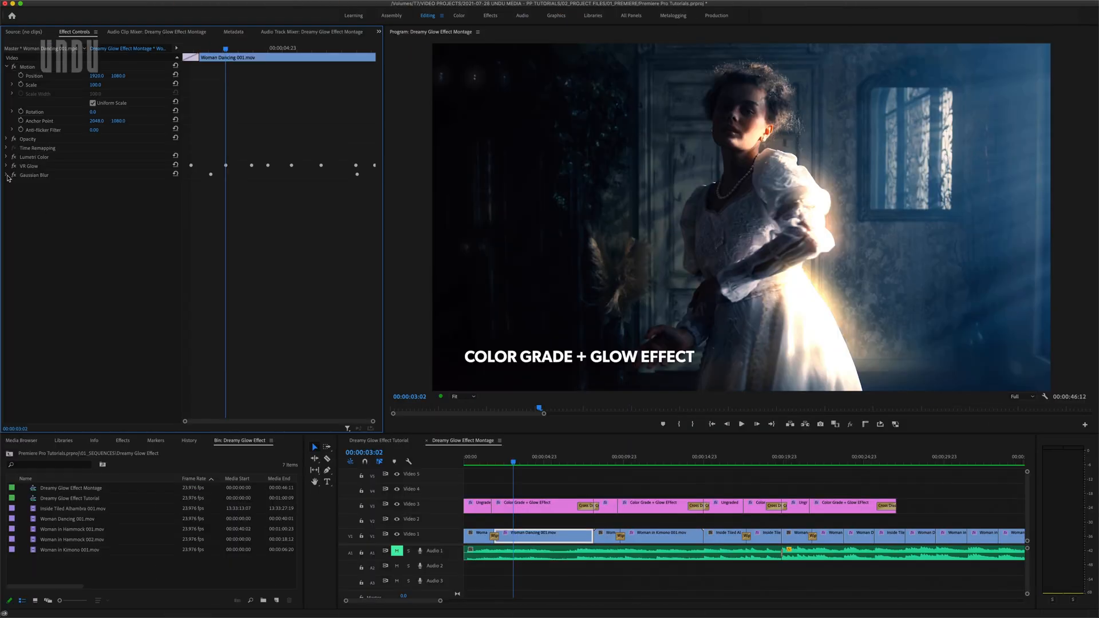
# Examine the VR Glow keyframes and the Gaussian Blur mask on the Woman Dancing clip, following the mask's animation to 00:00:07:19
pyautogui.click(6, 175)
pyautogui.click(7, 166)
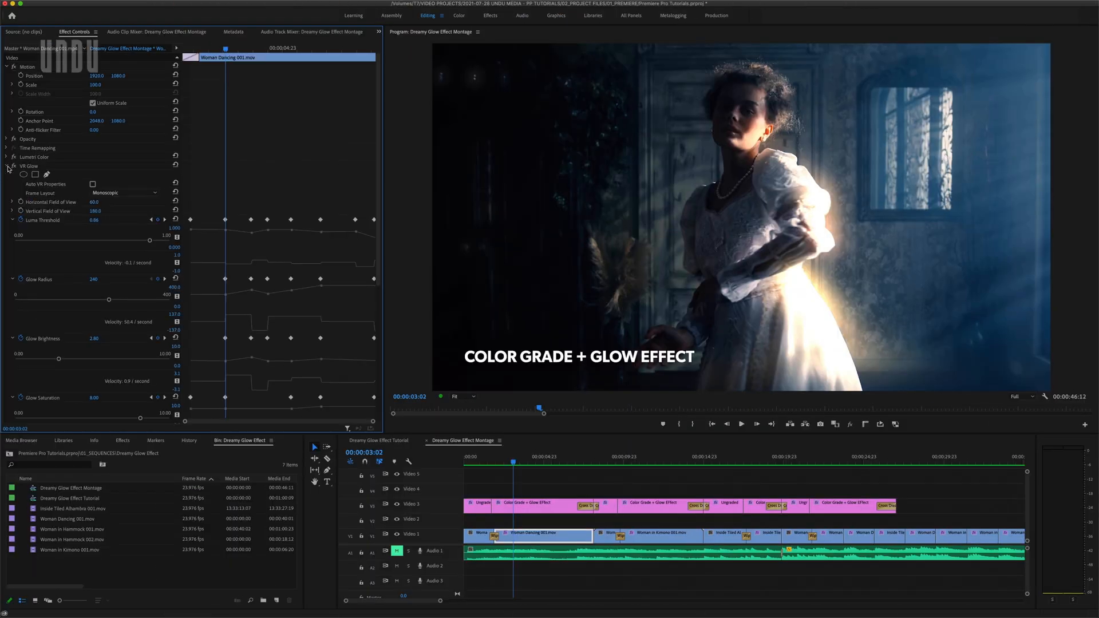
pyautogui.scroll(-5, 7, 169)
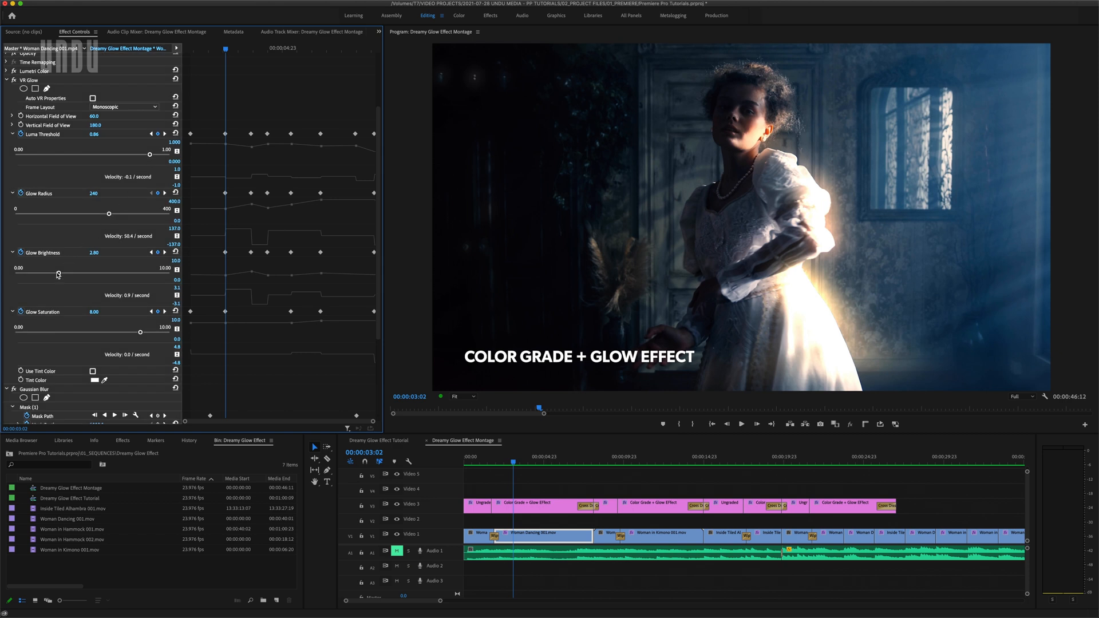
pyautogui.click(27, 408)
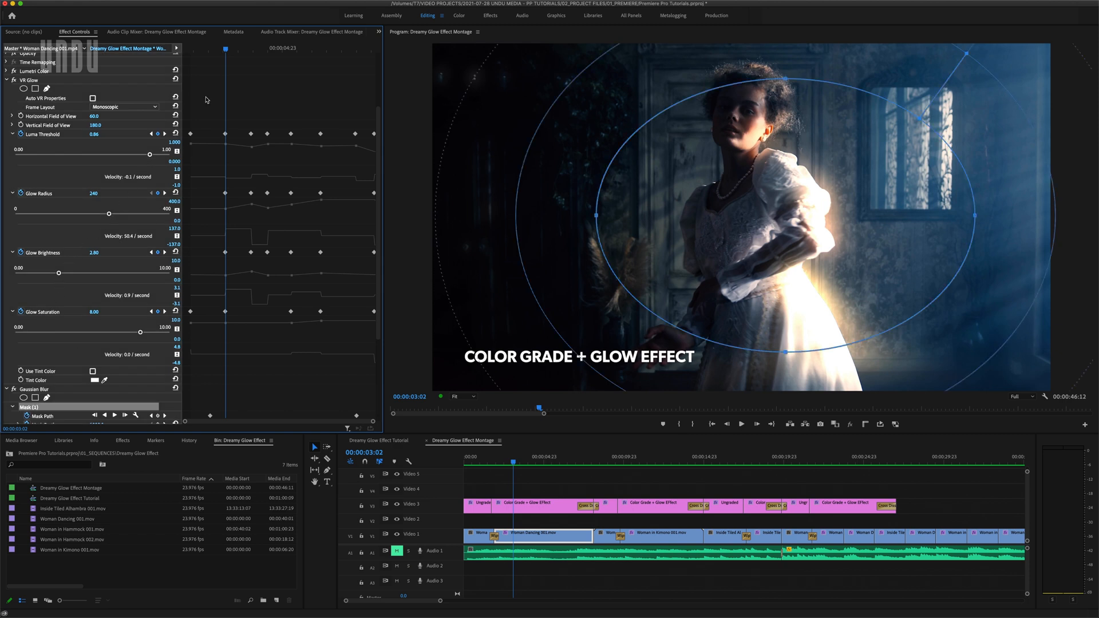
pyautogui.moveTo(225, 50); pyautogui.dragTo(365, 50)
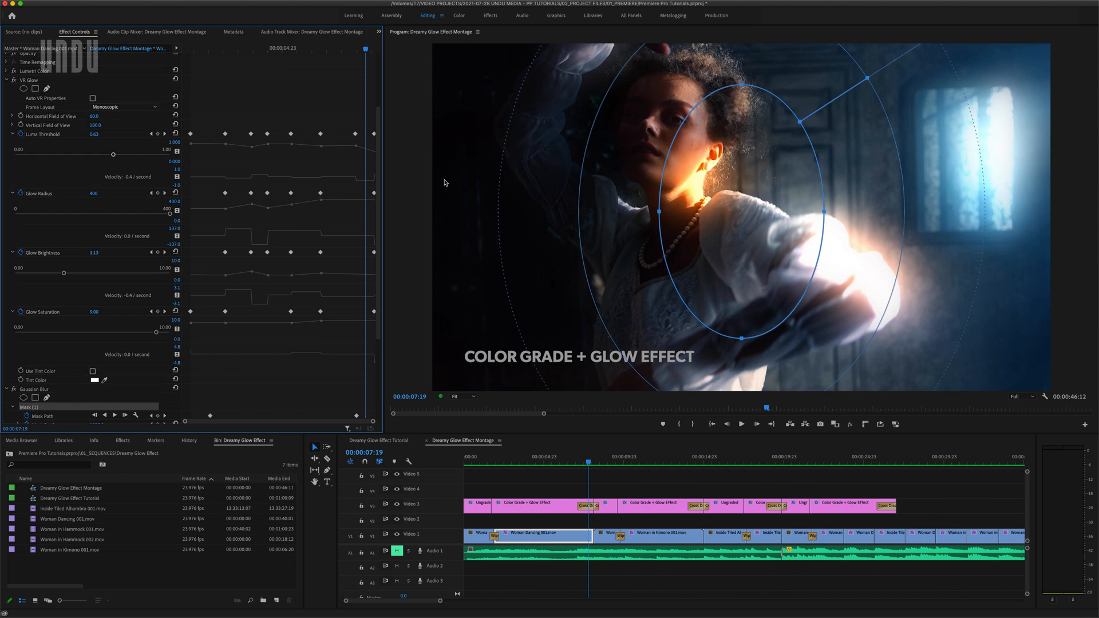
# Examine the Woman in Kimono clip's Gaussian Blur mask from 00:00:11:03 to 00:00:14:08, and finish with no clip selected
pyautogui.click(643, 465)
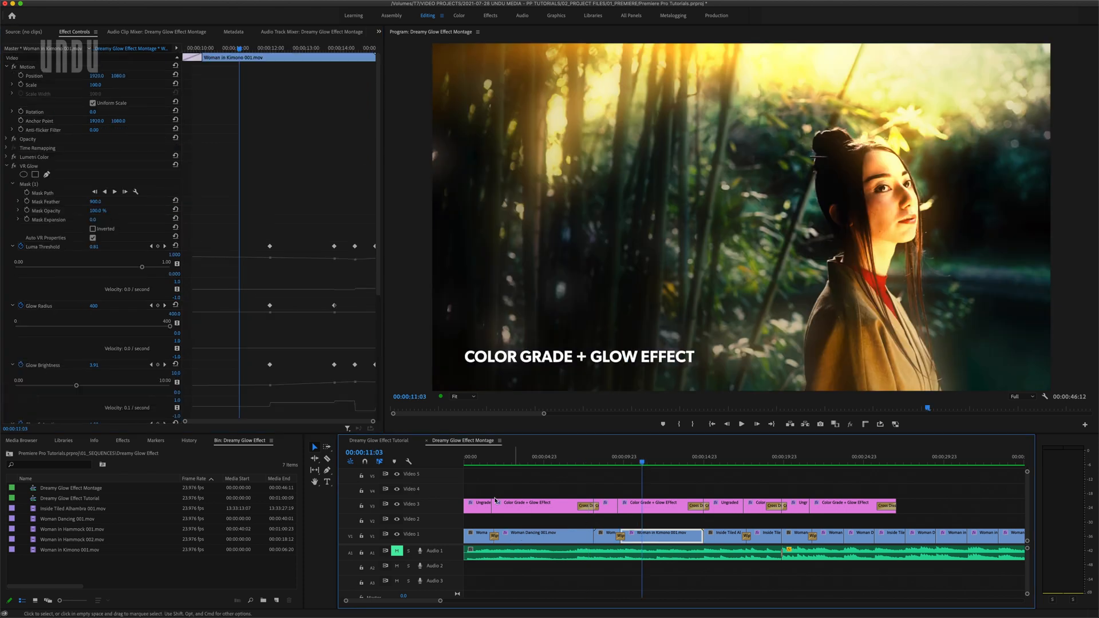
pyautogui.scroll(-5, 135, 385)
pyautogui.click(55, 365)
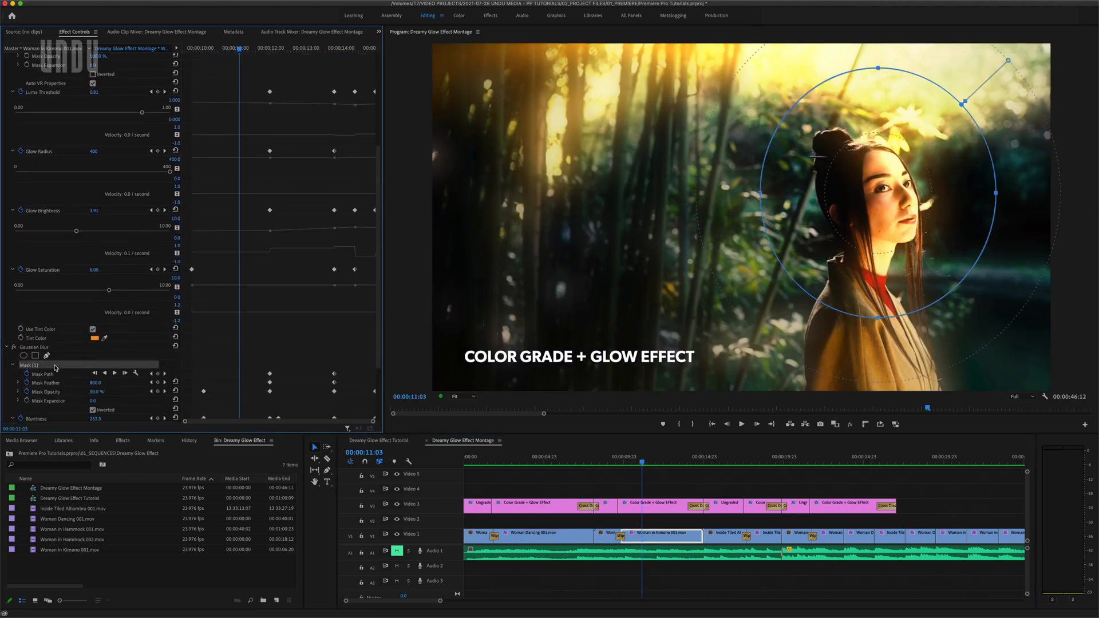
pyautogui.moveTo(641, 462); pyautogui.dragTo(693, 466)
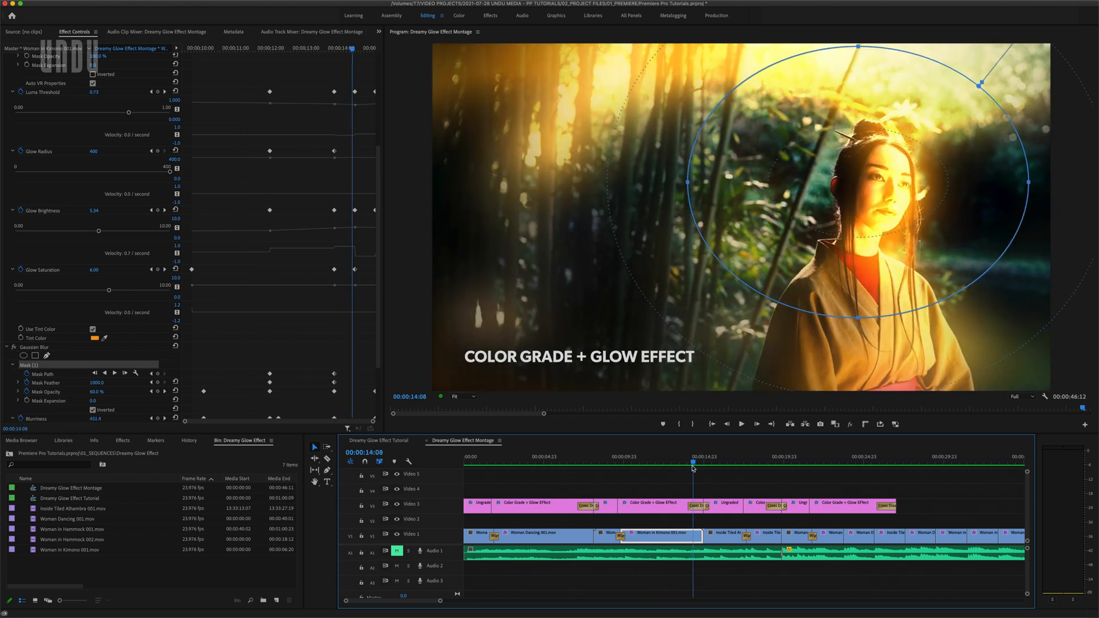
pyautogui.click(680, 473)
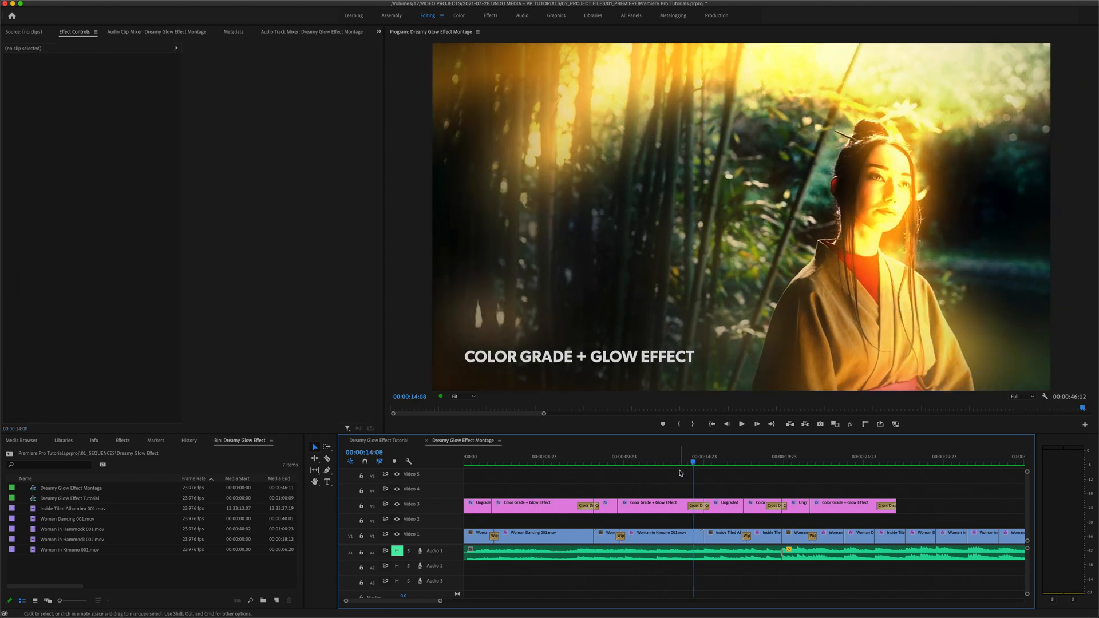